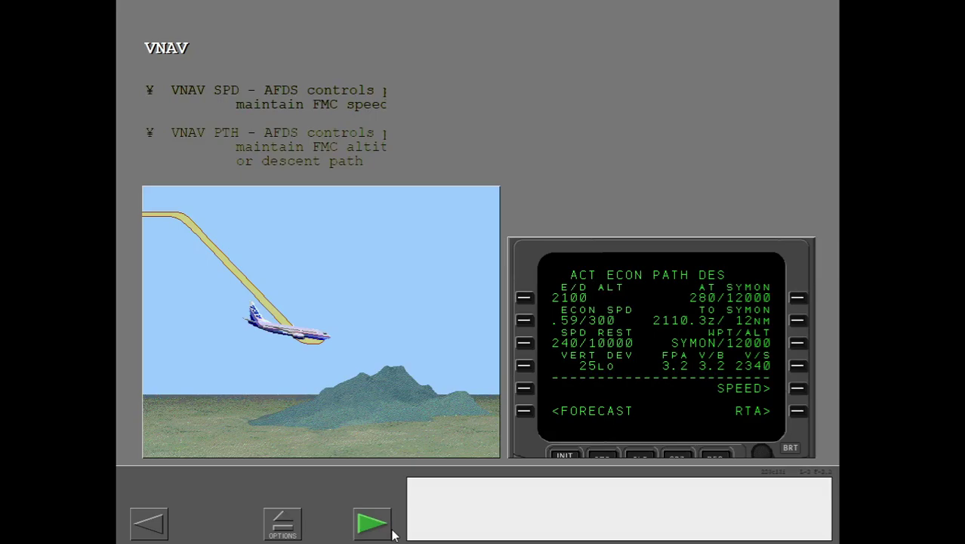
- Finish the VNAV SPD/VNAV PTH overview page and advance to the FL350 cruise exercise
left_click(387, 532)
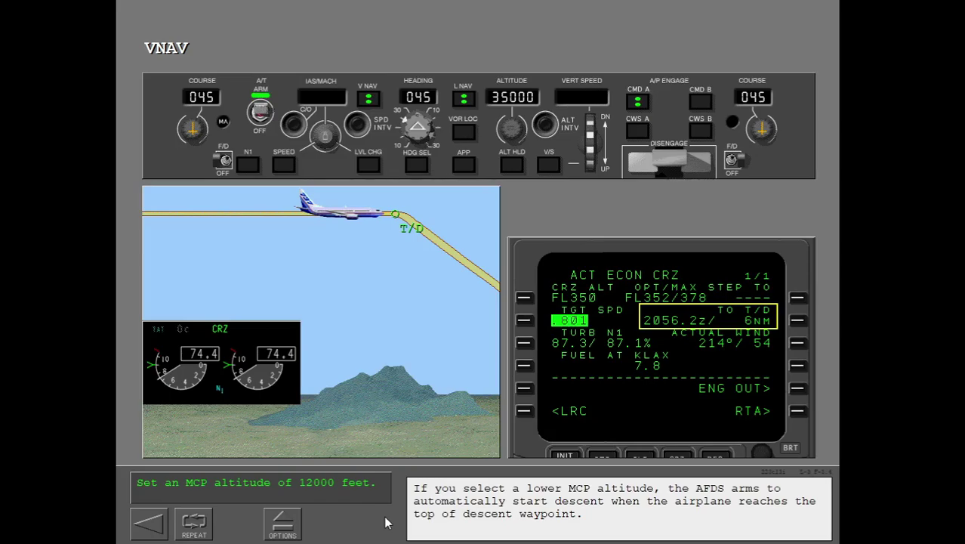
- Set the MCP altitude to 12000 feet and let the VNAV descent demo run
left_click(500, 136)
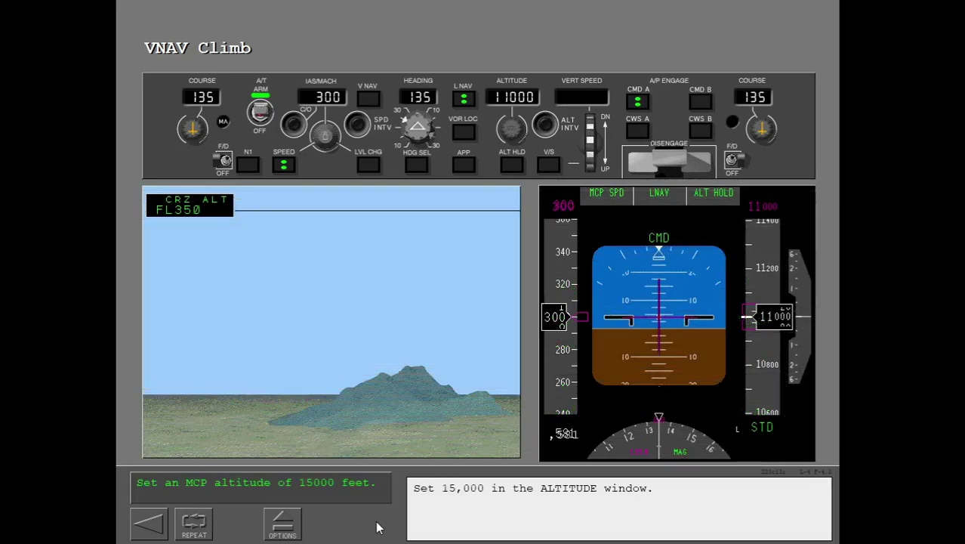
- Set 15000 feet on the MCP and engage VNAV to climb, then set 35000 feet
left_click(520, 136)
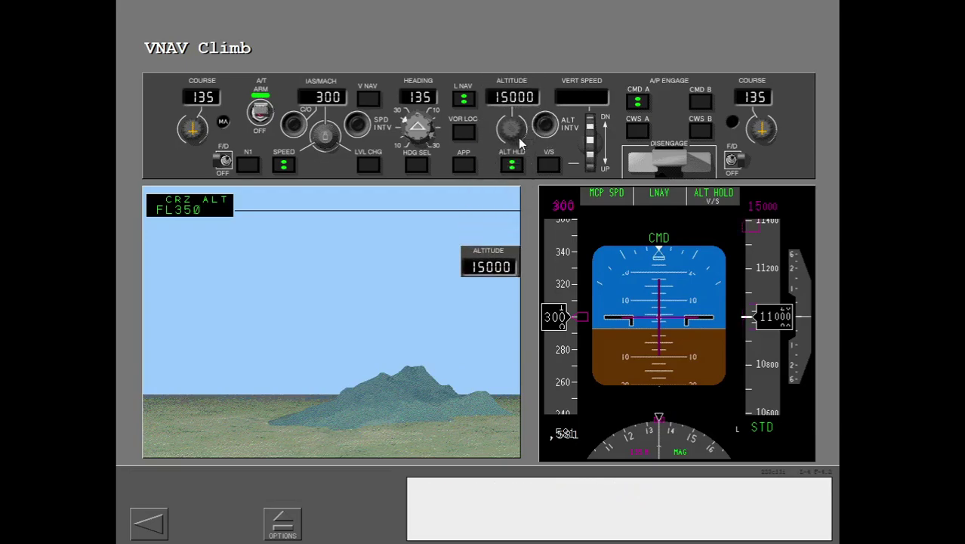
left_click(370, 98)
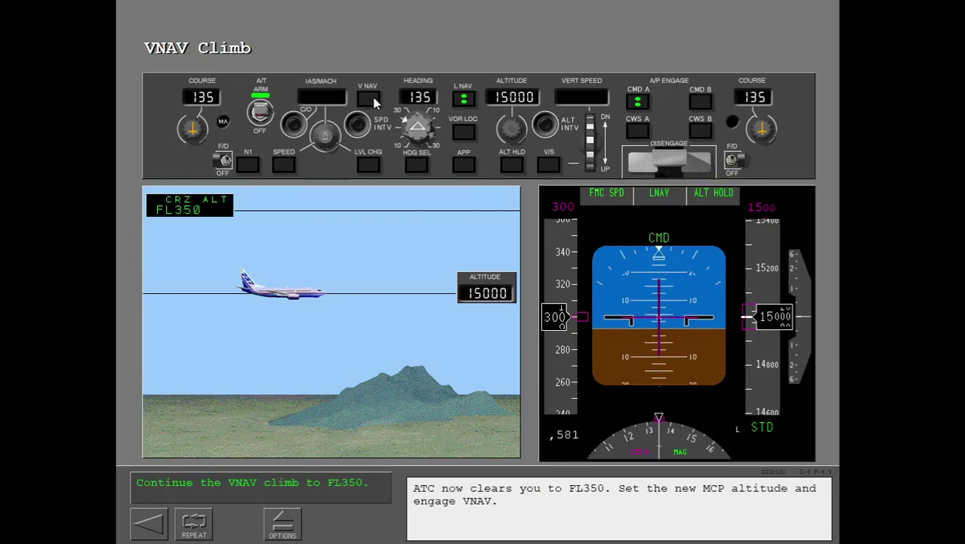
left_click(522, 125)
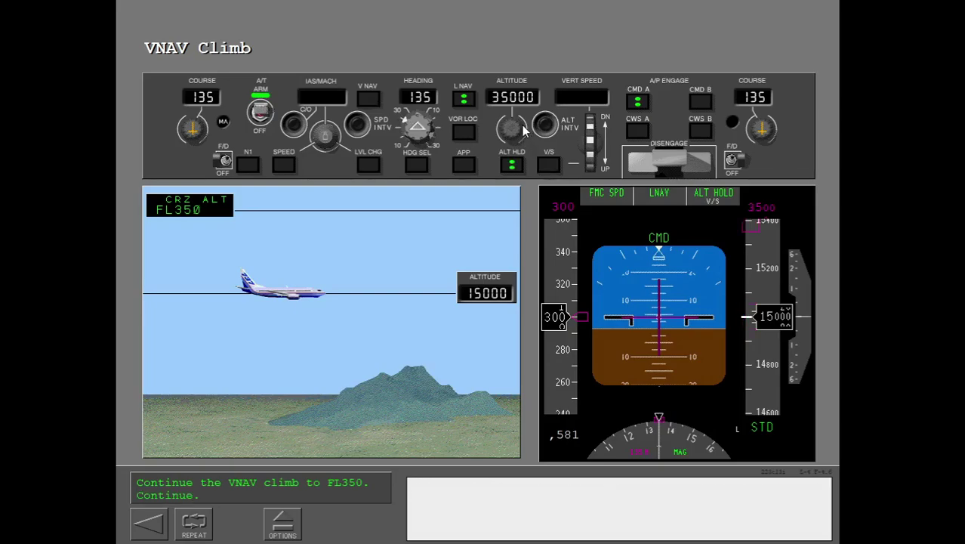
- Engage VNAV on the MCP to resume climbing from 15000 feet toward FL350
left_click(376, 95)
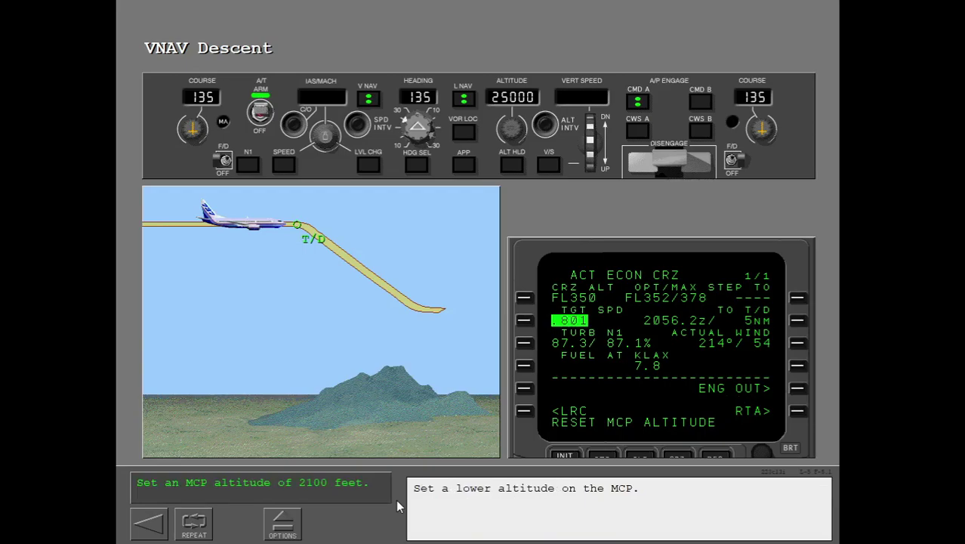
- Set the MCP altitude to 2100 feet and let the VNAV descent play out
left_click(498, 133)
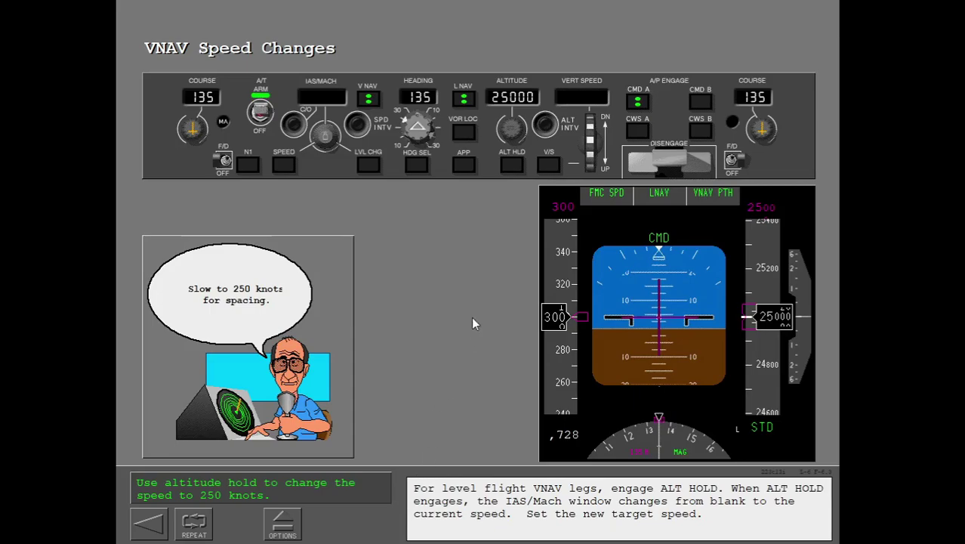
- Set 250 knots in ALT HLD, then in LVL CHG, and finish the VNAV lesson
left_click(514, 167)
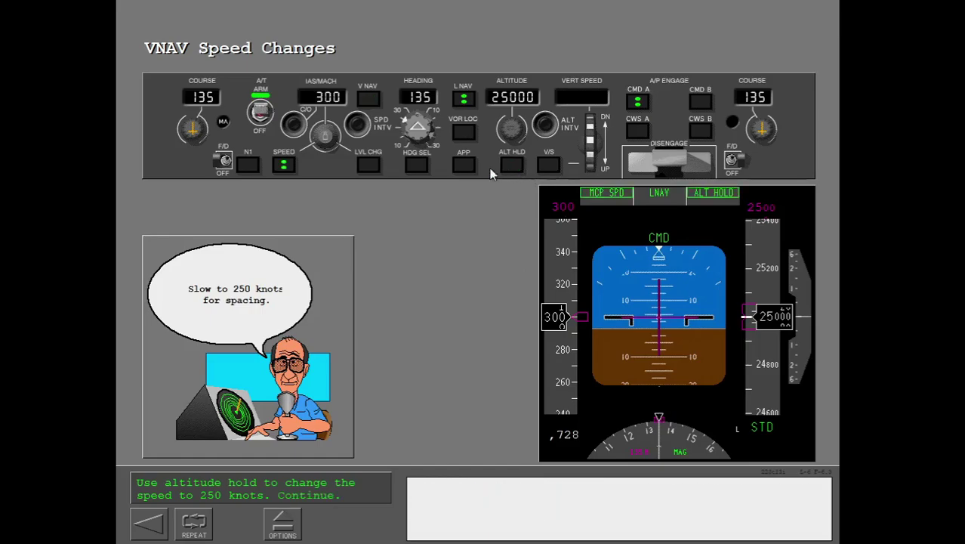
left_click(315, 139)
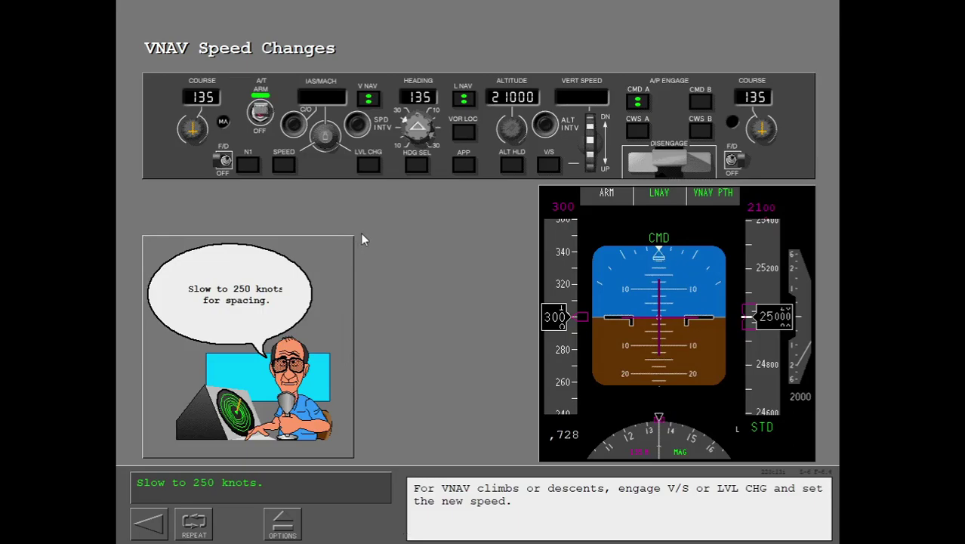
left_click(368, 164)
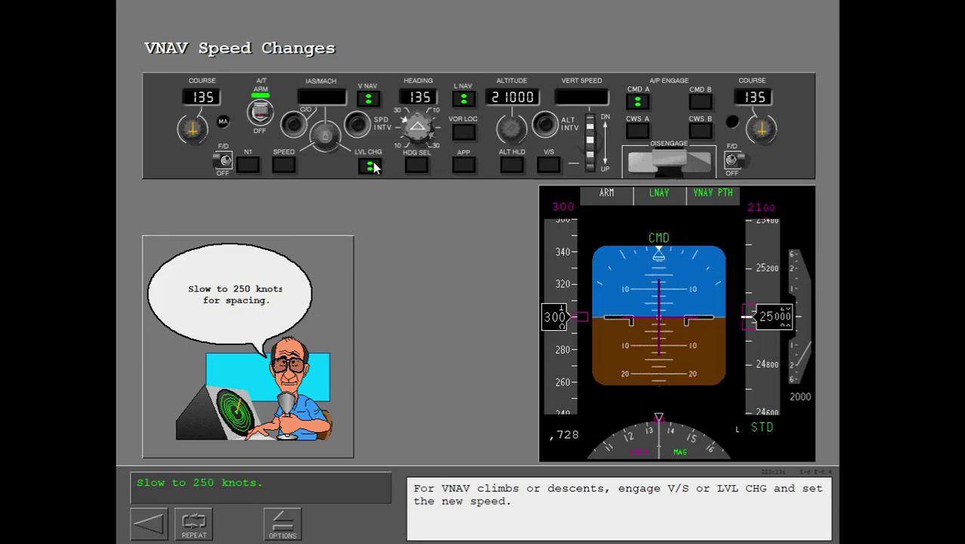
left_click(320, 136)
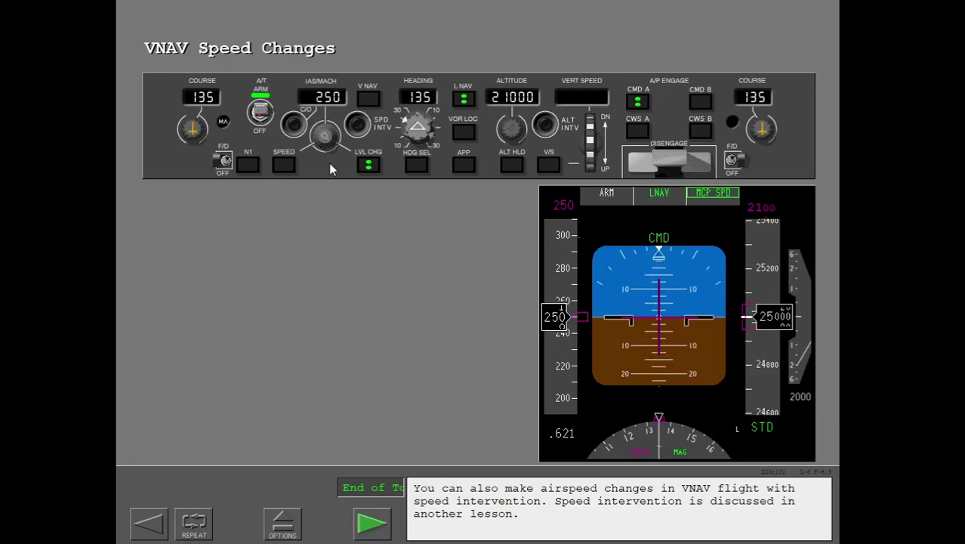
left_click(379, 527)
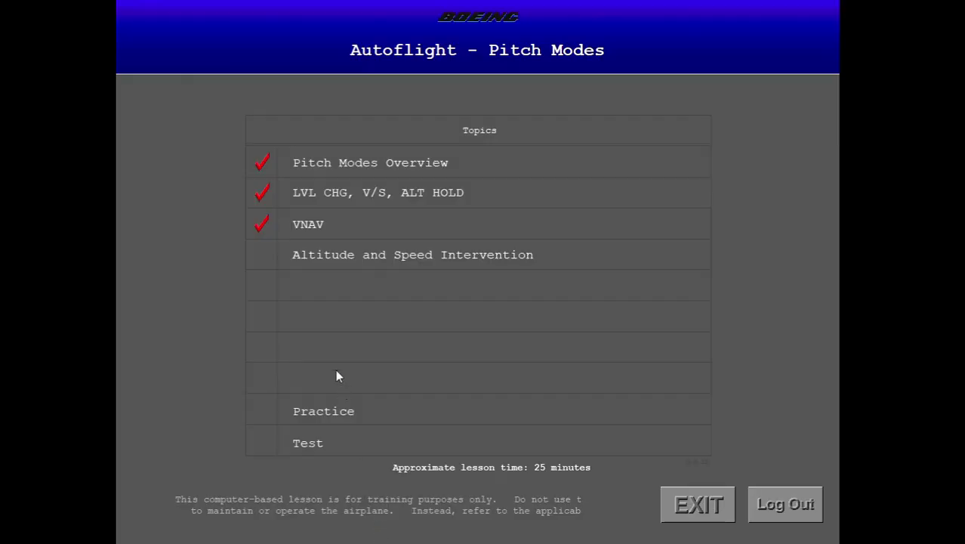
- Start the 'Altitude and Speed Intervention' topic from the Pitch Modes menu
left_click(308, 259)
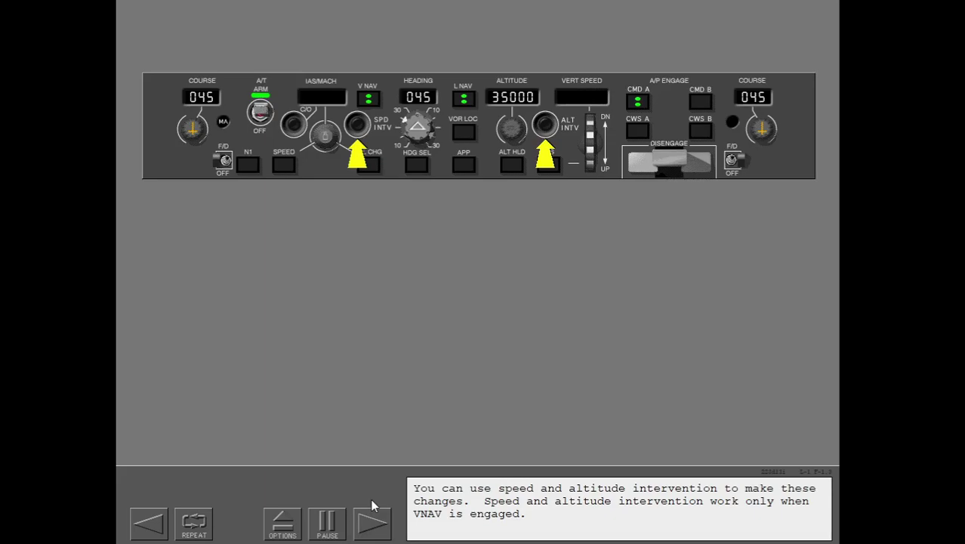
- Advance past the intervention explanation to the 'Push the speed intervention switch' step
left_click(371, 504)
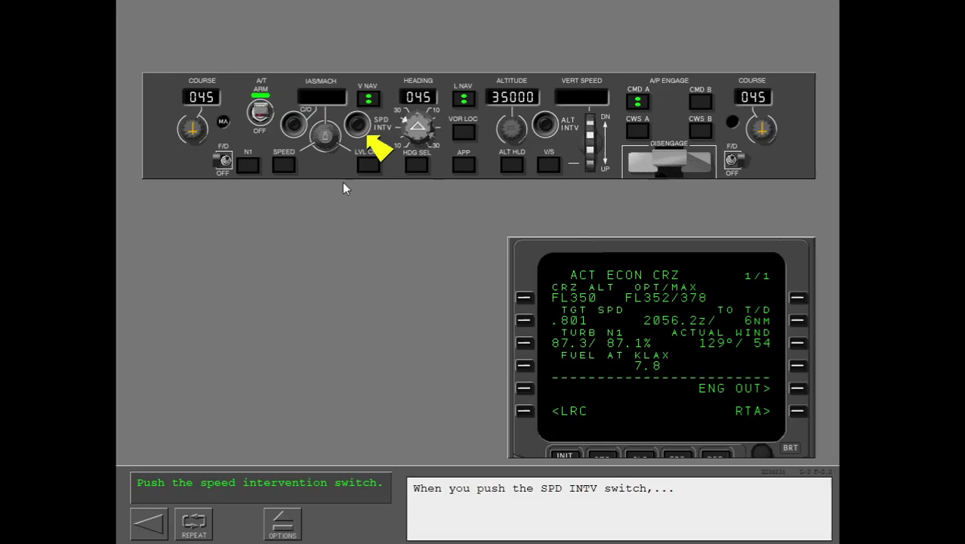
- Use SPD INTV to set a .78 Mach MCP target, then return control to the FMC
left_click(360, 129)
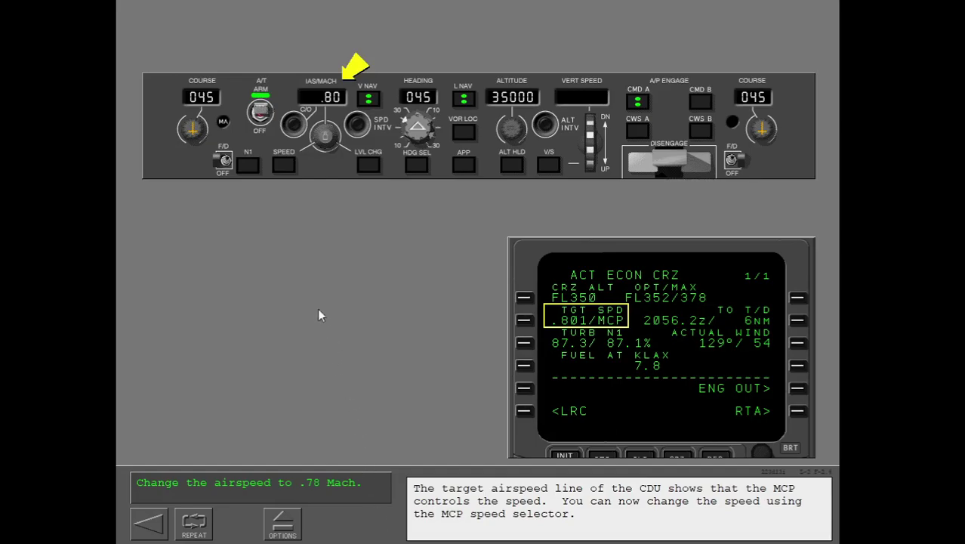
left_click(319, 145)
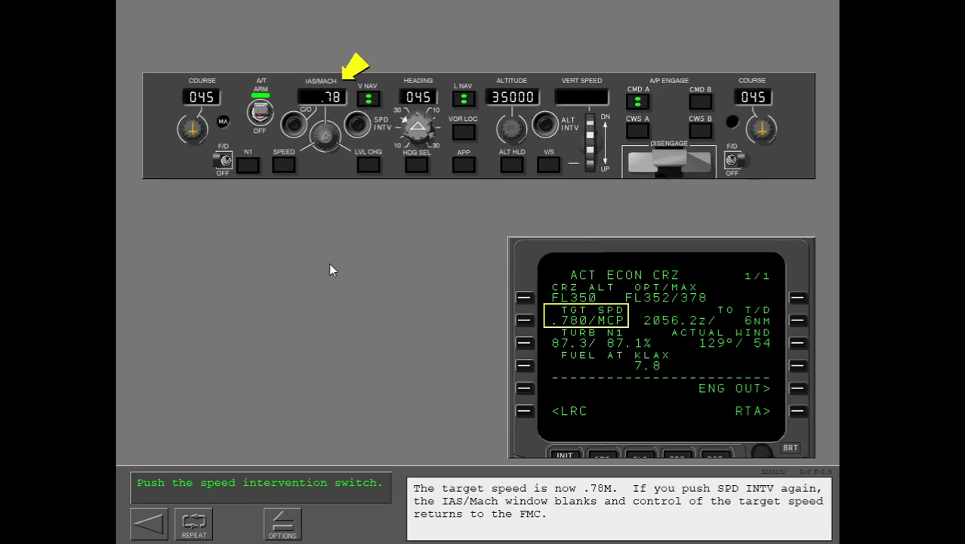
left_click(362, 133)
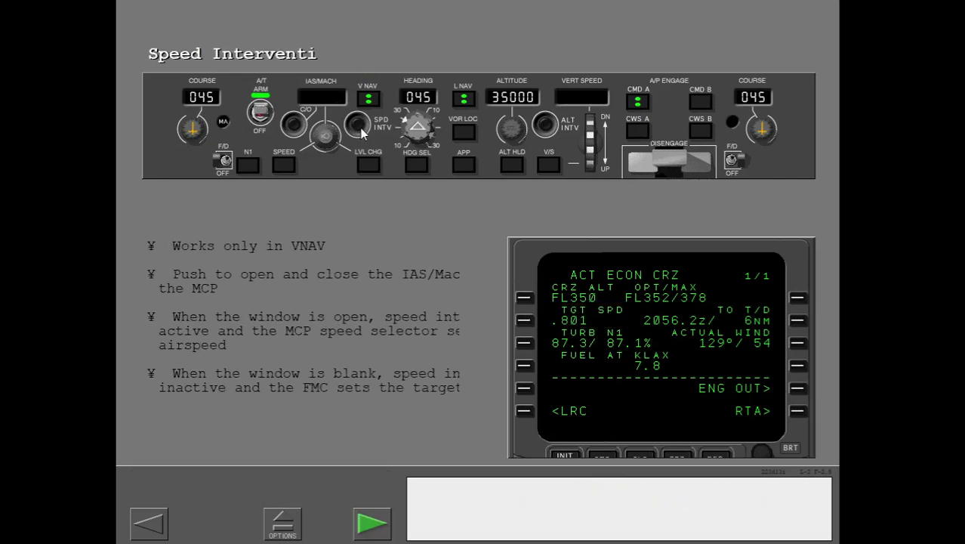
- Advance from the Speed Intervention summary to the KLAX Loop altitude intervention exercise
left_click(372, 523)
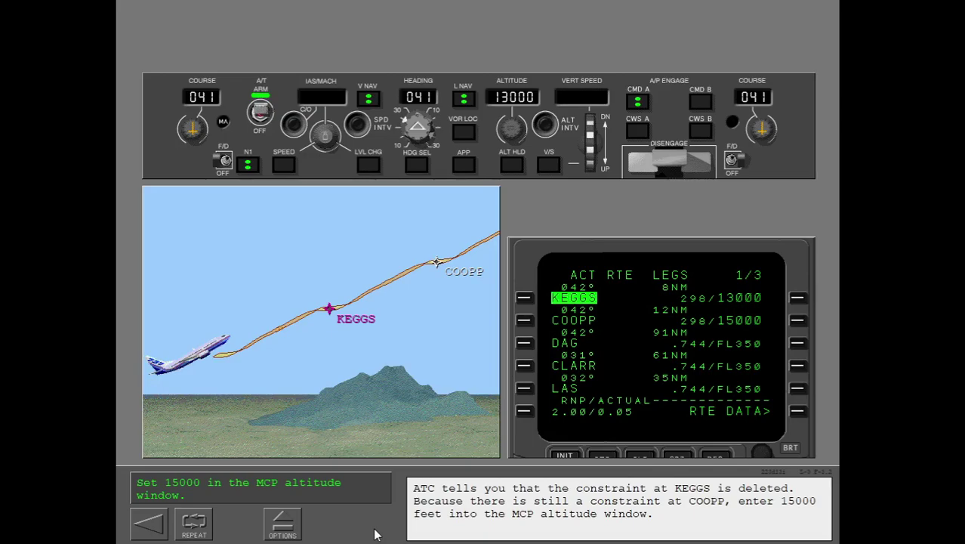
- Set the MCP altitude to 15000 and use ALT INTV to delete the KEGGS constraint
left_click(512, 130)
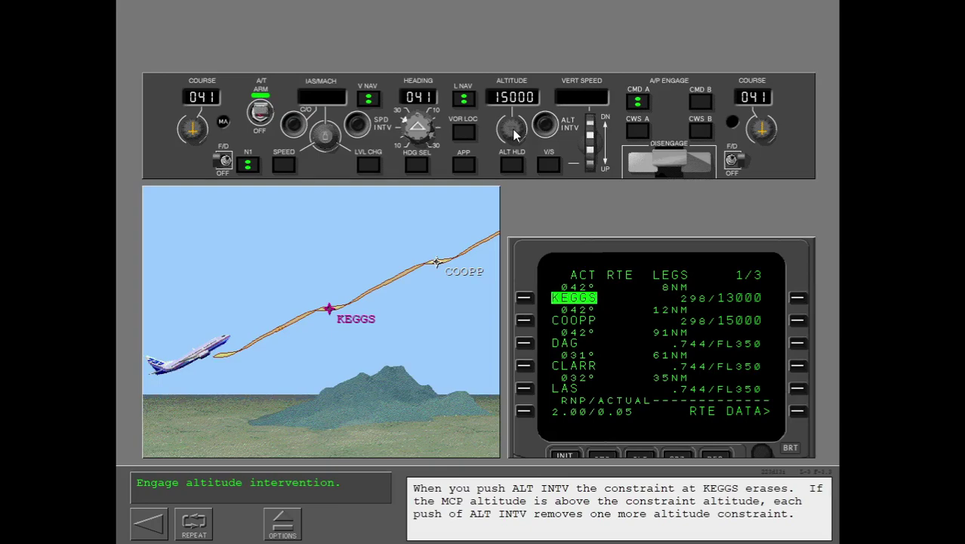
left_click(546, 129)
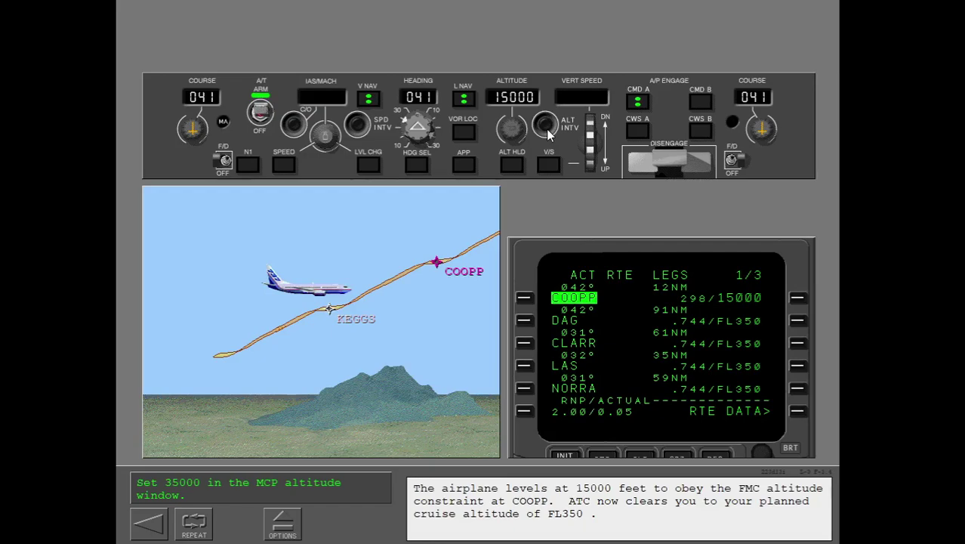
- Raise MCP altitude to 35000, delete COOPP, then ALT INTV to raise cruise to FL390
left_click(526, 130)
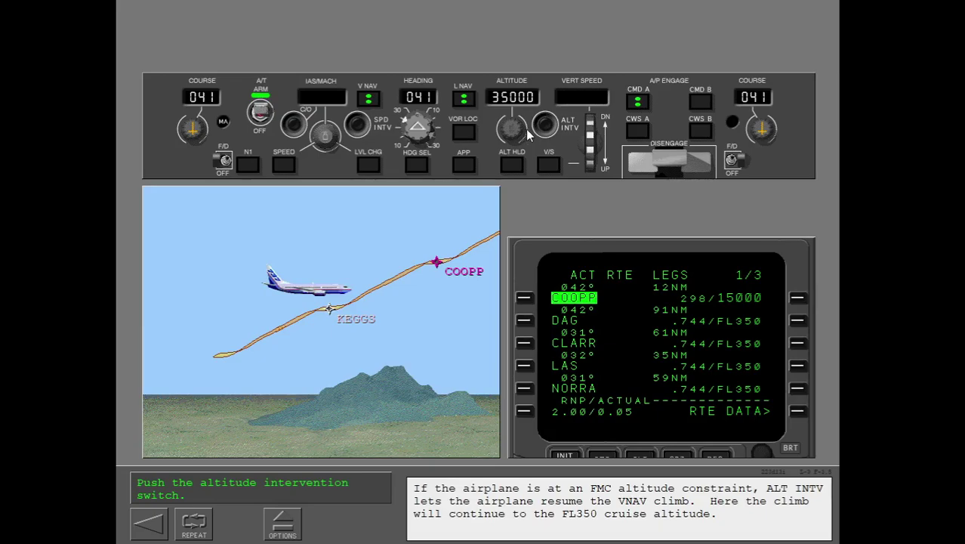
left_click(545, 128)
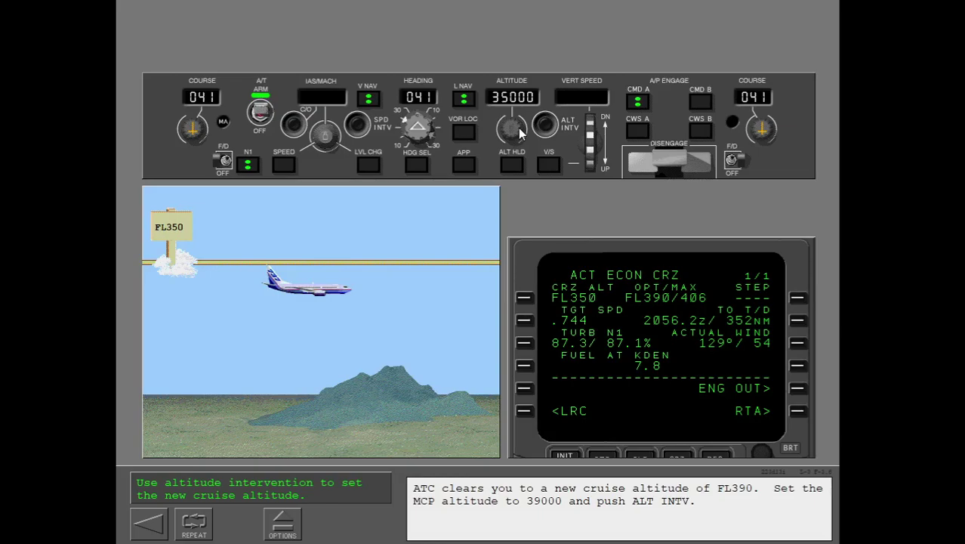
scroll(518, 127, "up", 4)
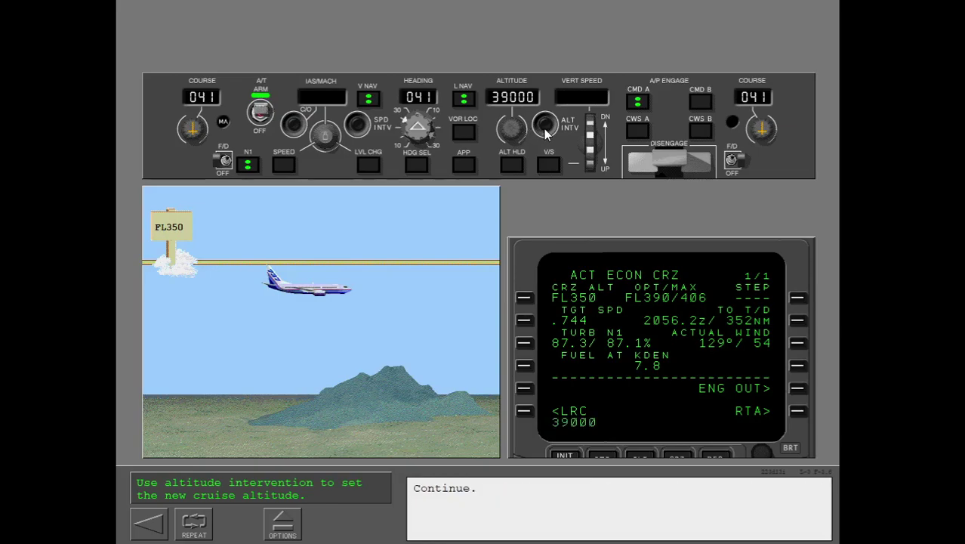
left_click(544, 129)
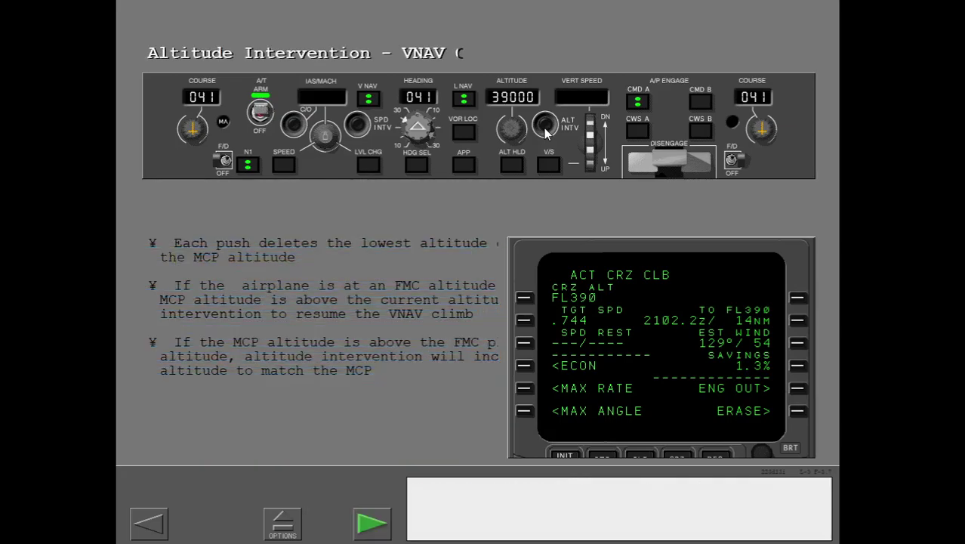
- Climb cruise to FL410 via 41000 and ALT INTV, then set 35000 for early descent
left_click(373, 520)
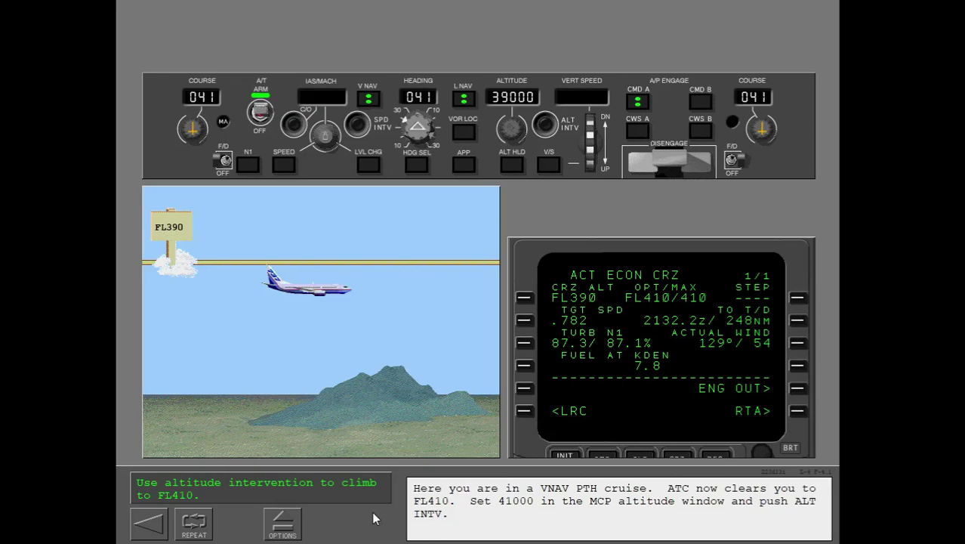
left_click(515, 133)
left_click(541, 128)
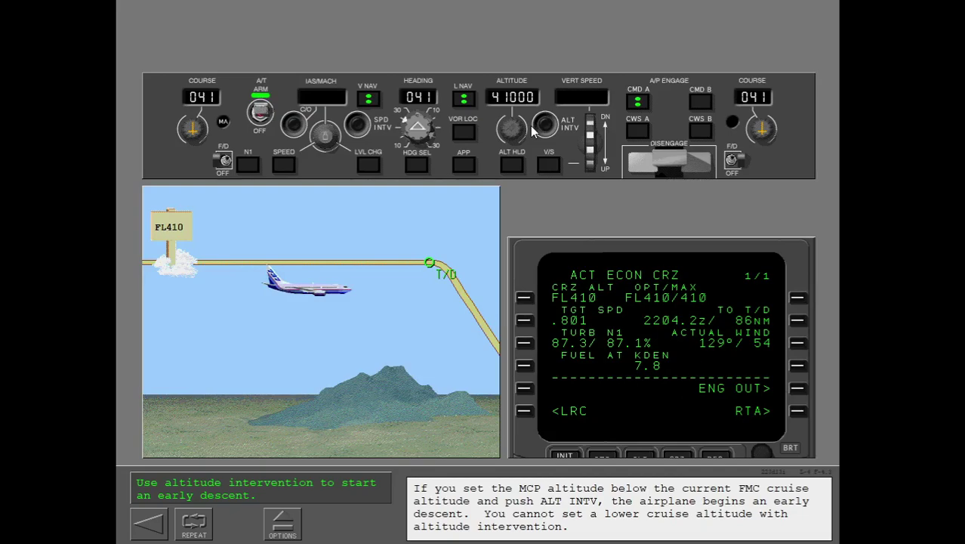
left_click(503, 129)
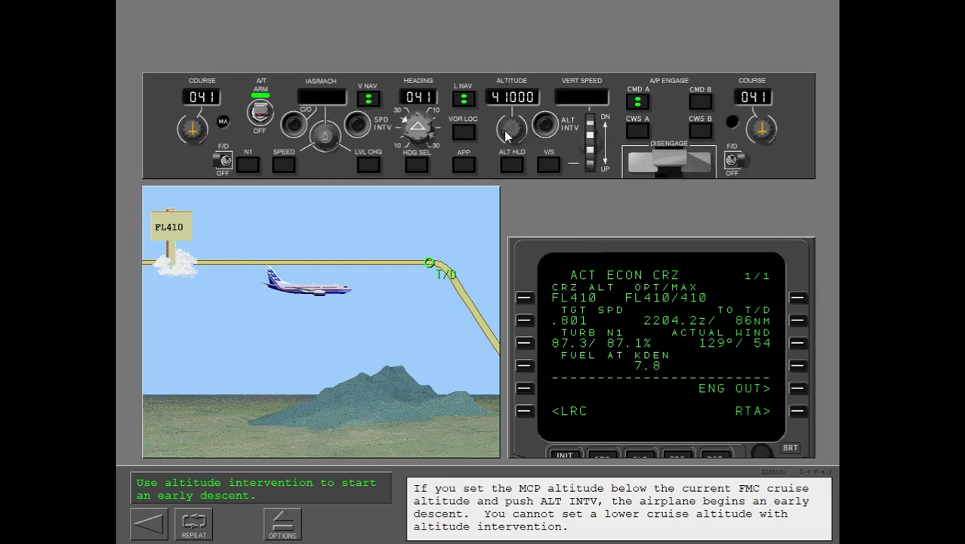
left_click(548, 127)
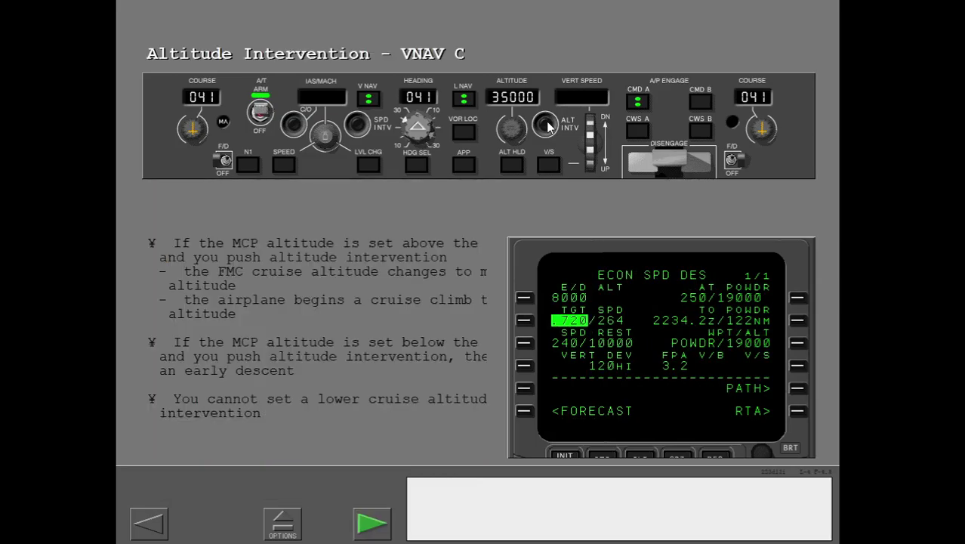
- Start the delete-constraint exercise, set 12000 and delete the CIVET constraint
left_click(373, 524)
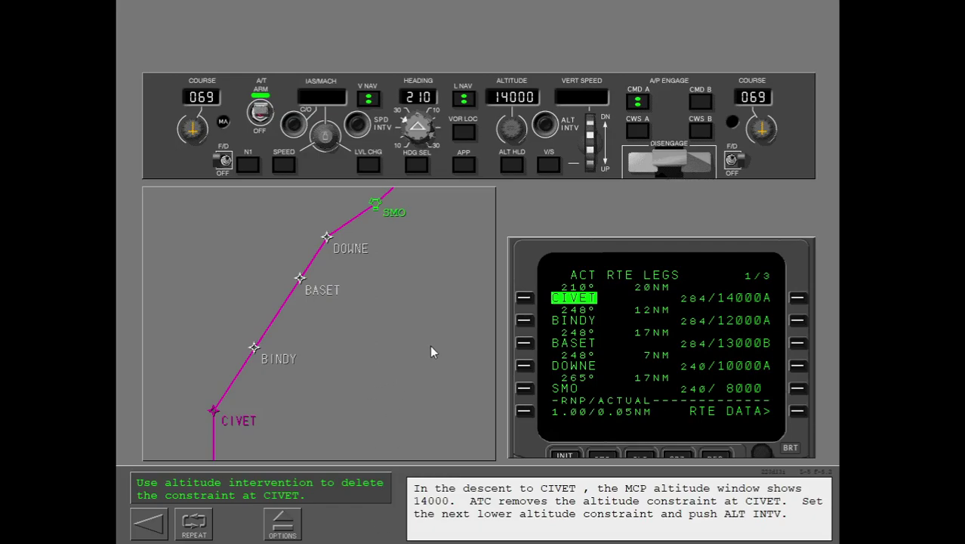
left_click(508, 134)
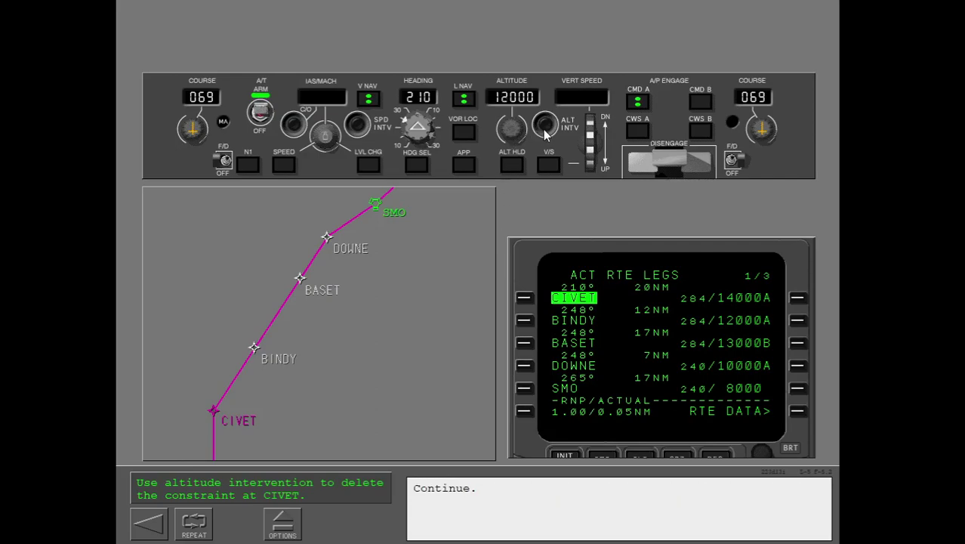
left_click(541, 130)
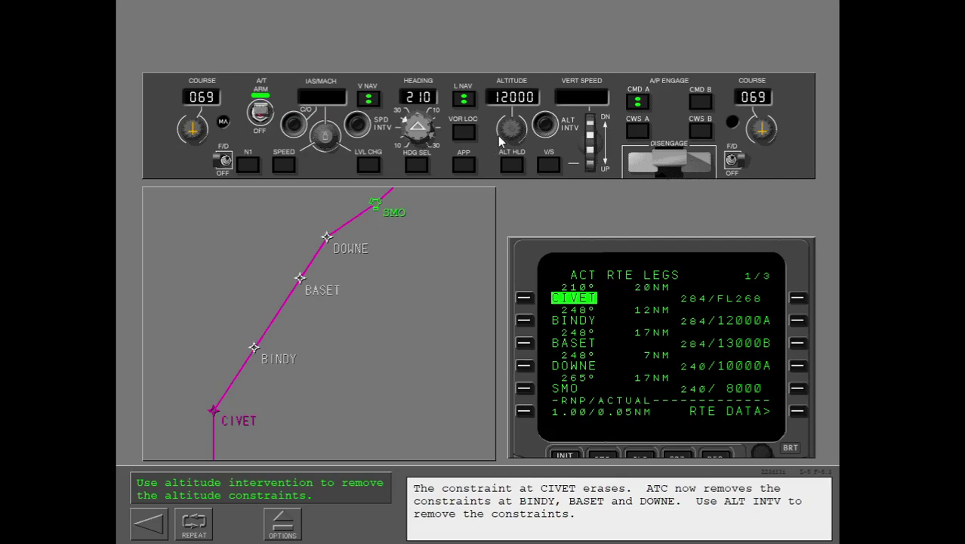
- Lower MCP altitude to 8000 and delete the BINDY, BASET and DOWNE constraints
left_click(506, 135)
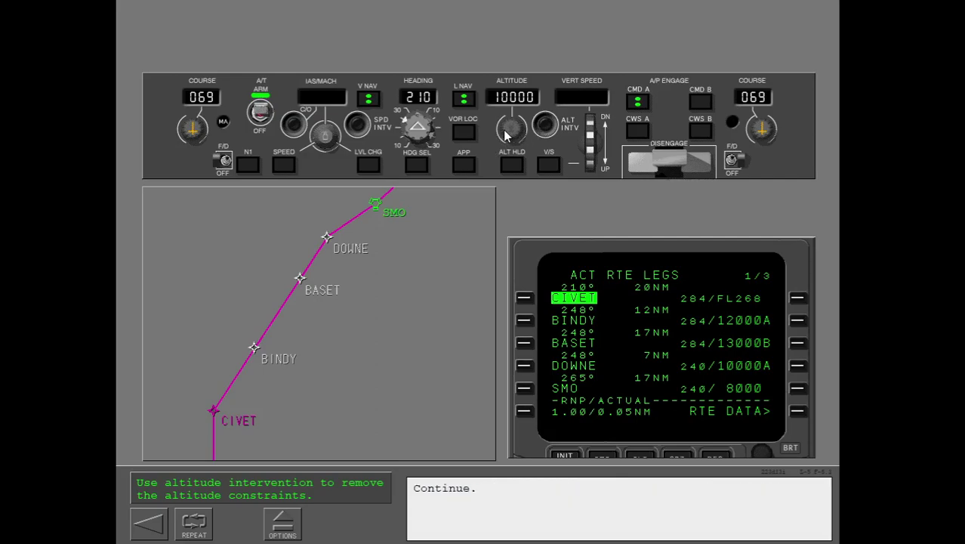
left_click(505, 134)
left_click(550, 128)
left_click(550, 128)
left_click(550, 128)
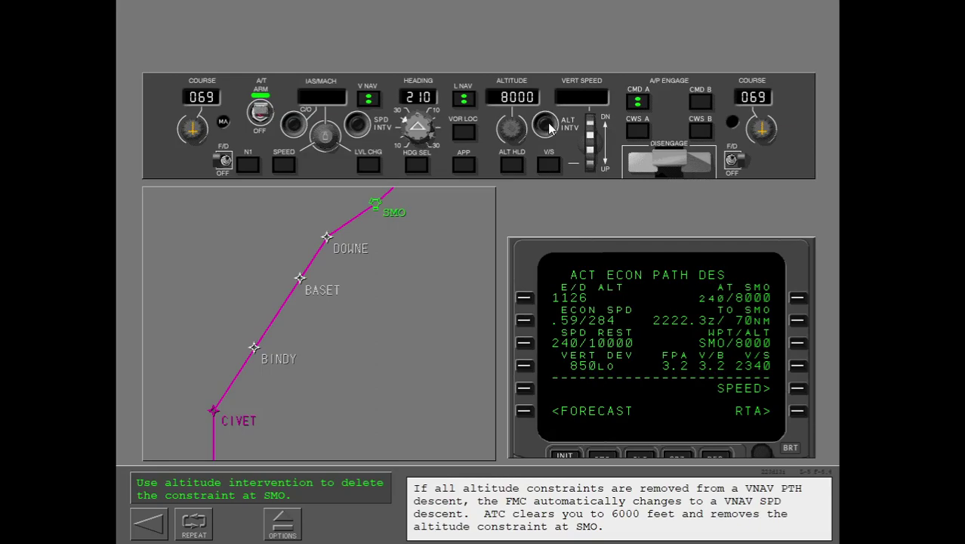
- Set 6000, delete the SMO constraint, and return to the topics menu
left_click(507, 140)
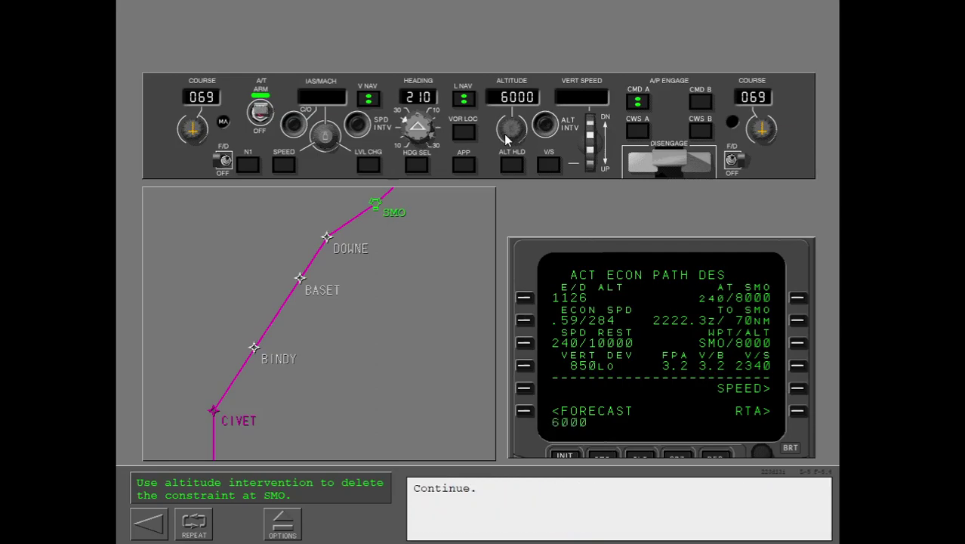
left_click(545, 127)
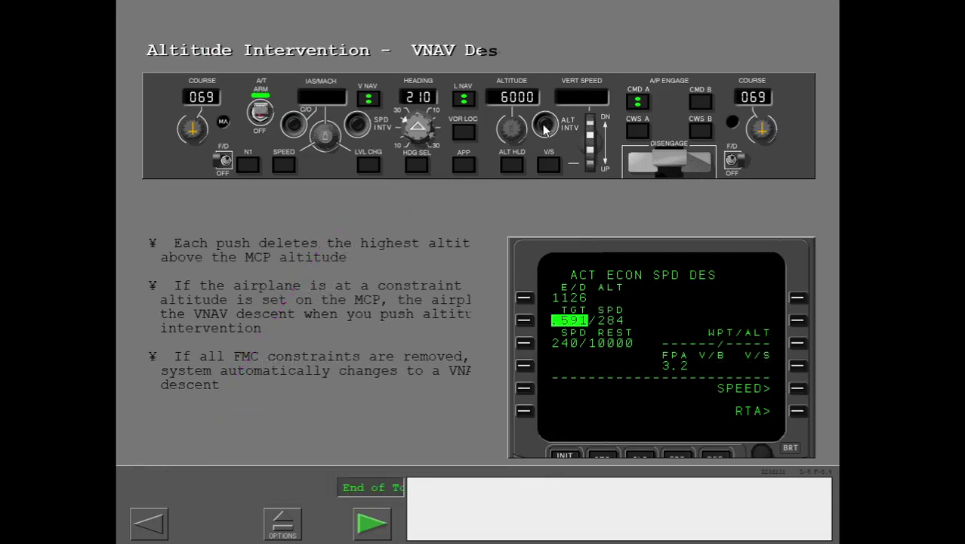
left_click(380, 527)
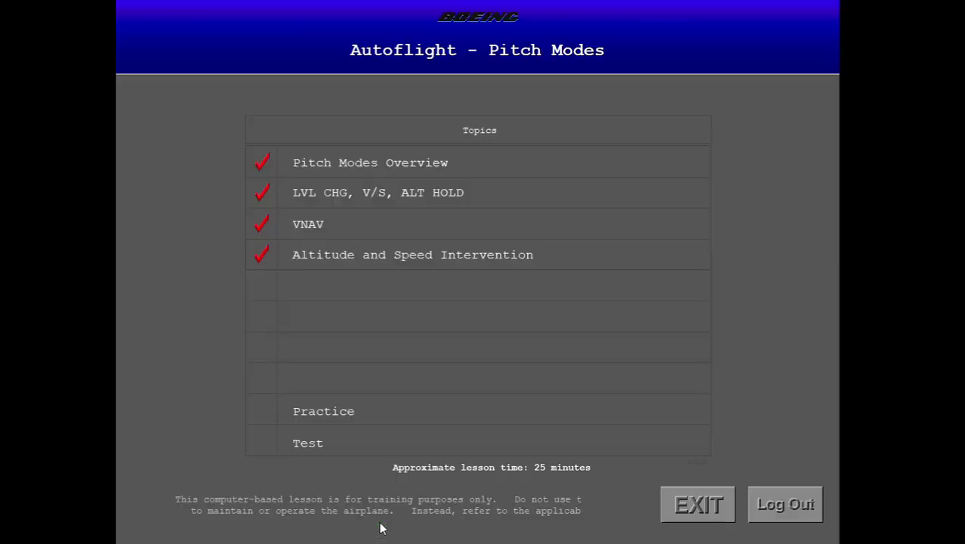
- Start the IAS/Mach Display Changeover Switch practice exercise
left_click(352, 417)
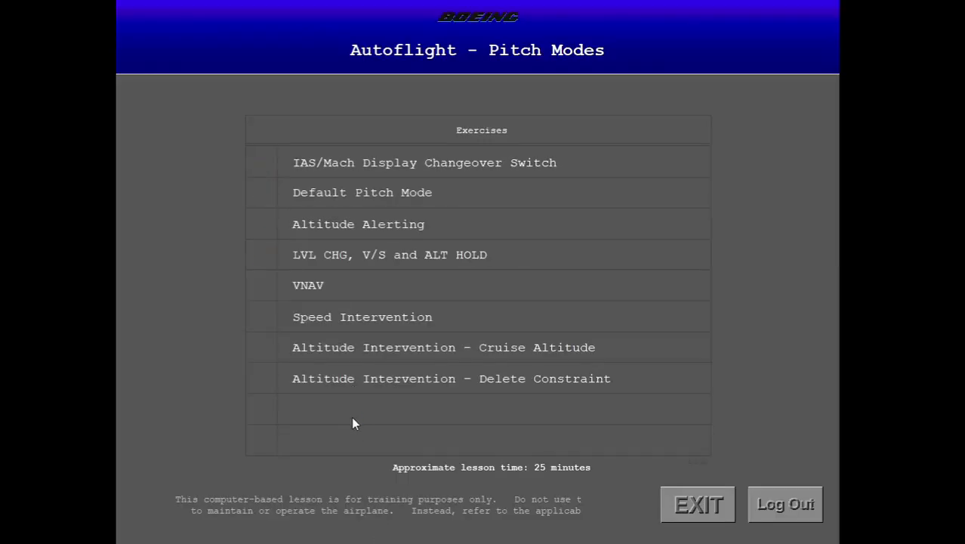
left_click(354, 160)
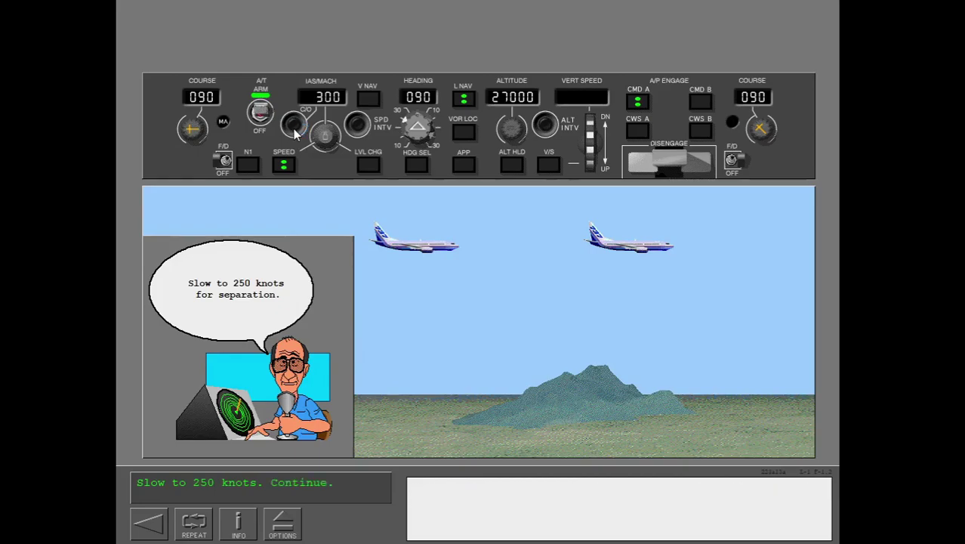
- Set the target speed to 250 knots and complete the IAS/Mach exercise
left_click(315, 141)
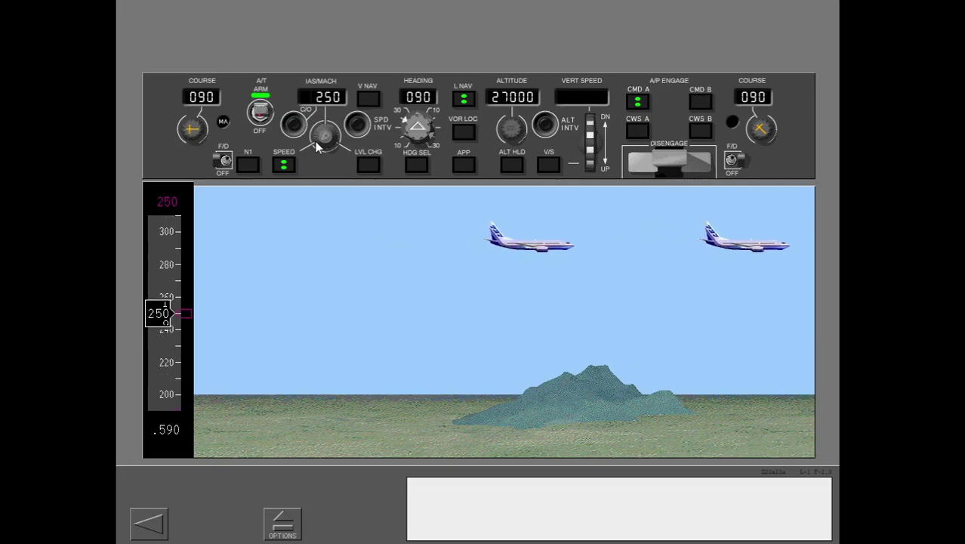
left_click(369, 525)
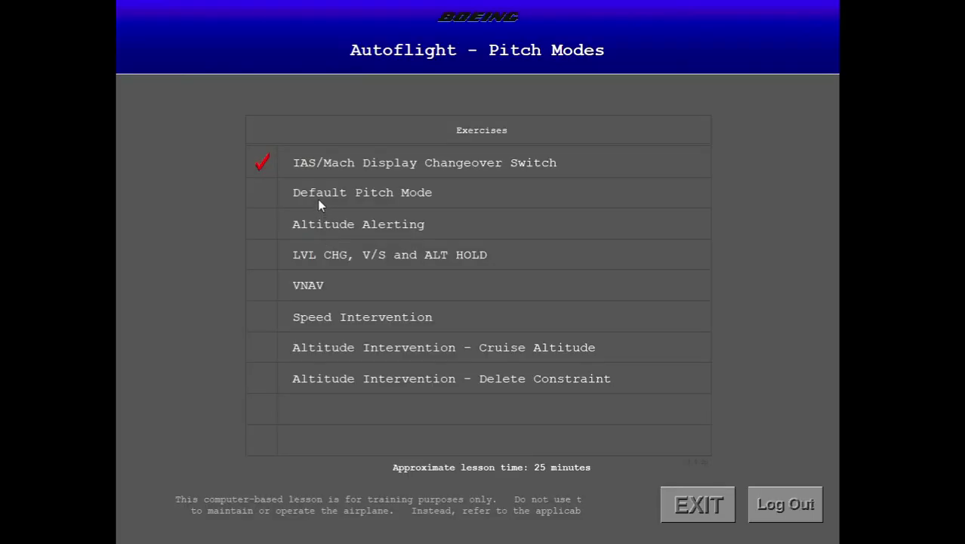
- Fly Default Pitch Mode: ALT HLD, target 8500 feet, -500 fpm V/S descent, then finish
left_click(346, 259)
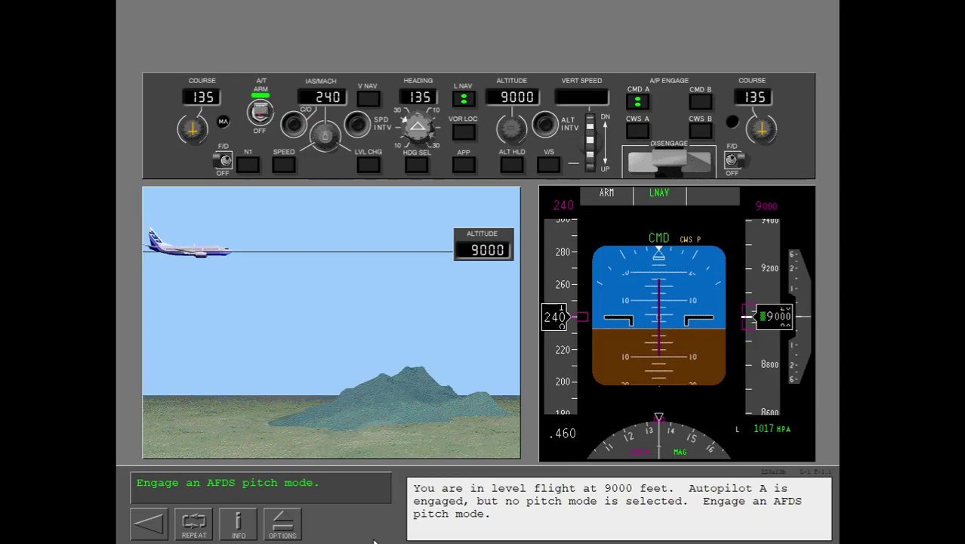
left_click(510, 166)
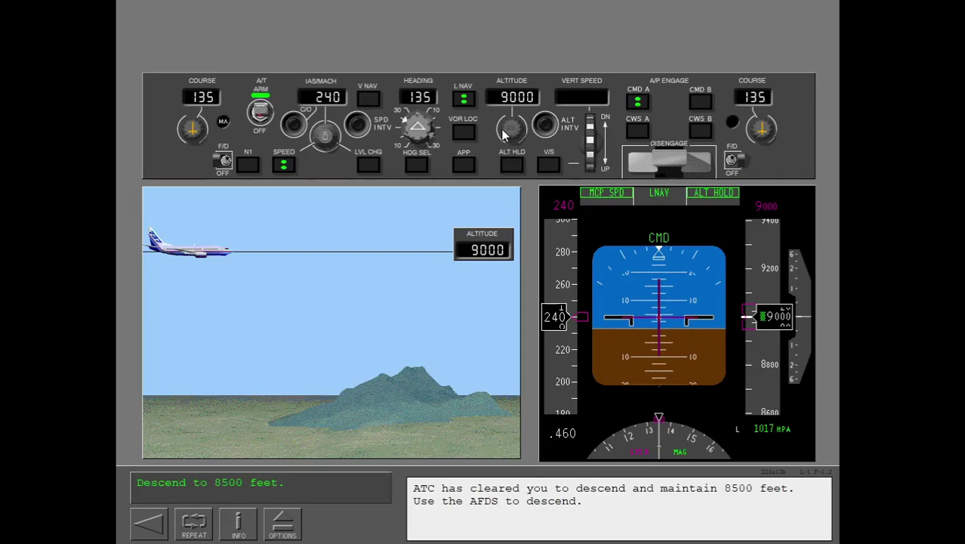
left_click(504, 133)
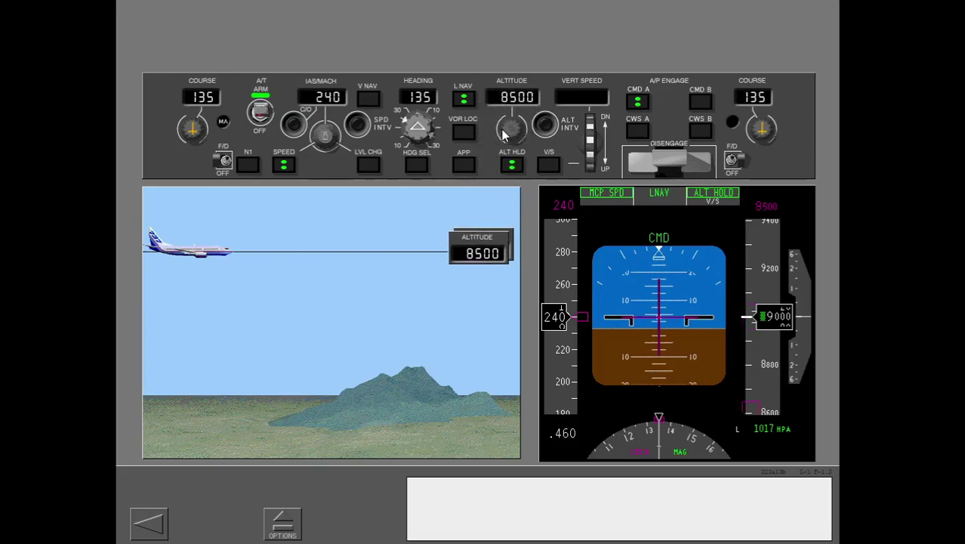
left_click(590, 121)
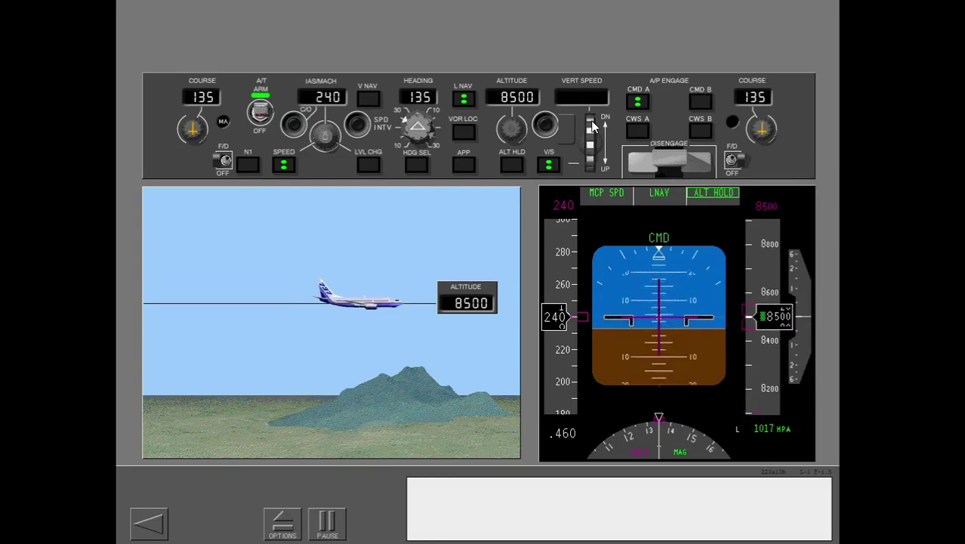
left_click(363, 525)
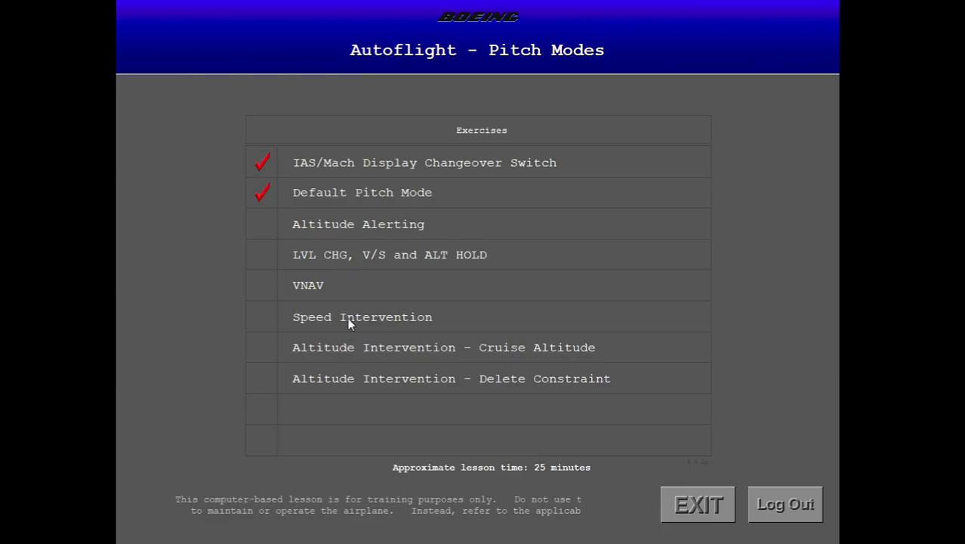
- Fly Altitude Alerting: hold altitude, reset the MCP altitude to 8600 feet, then finish
left_click(338, 223)
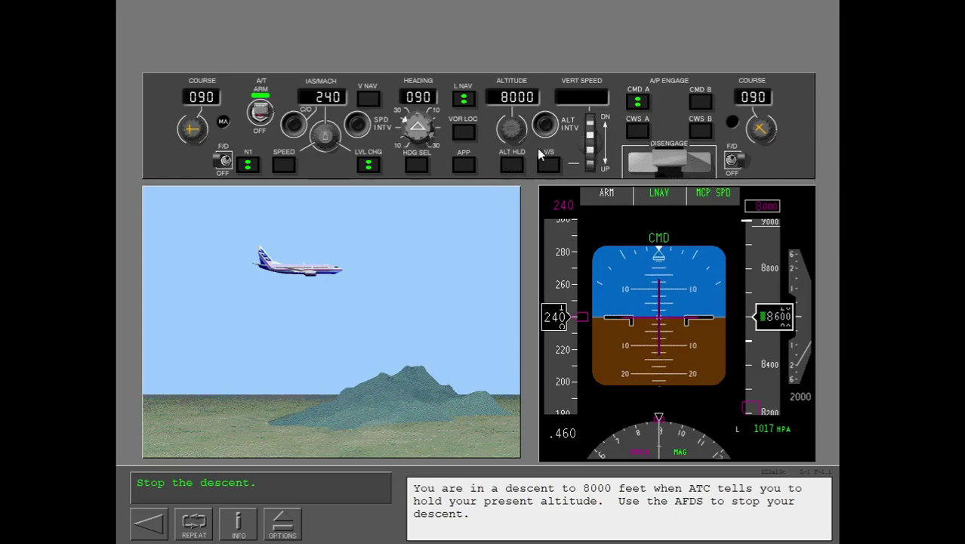
left_click(513, 165)
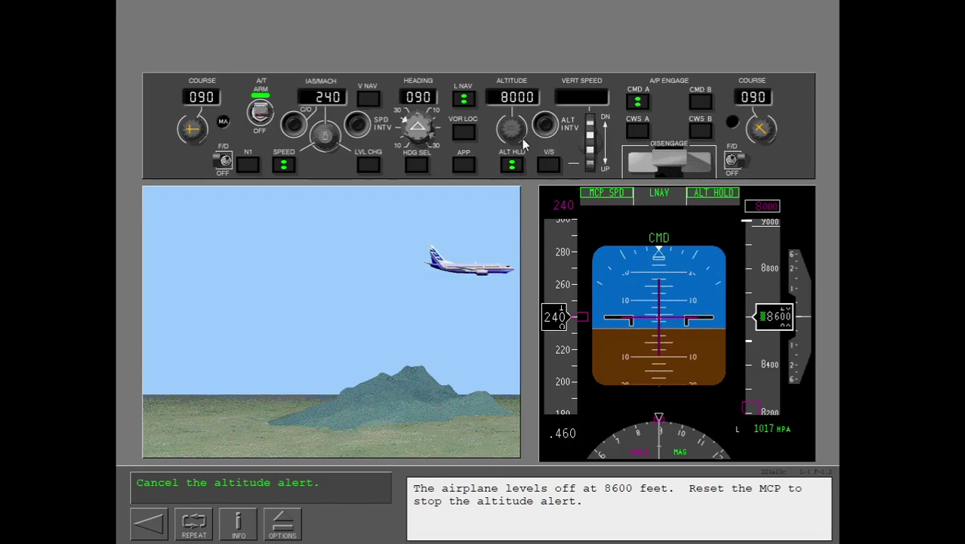
left_click(519, 131)
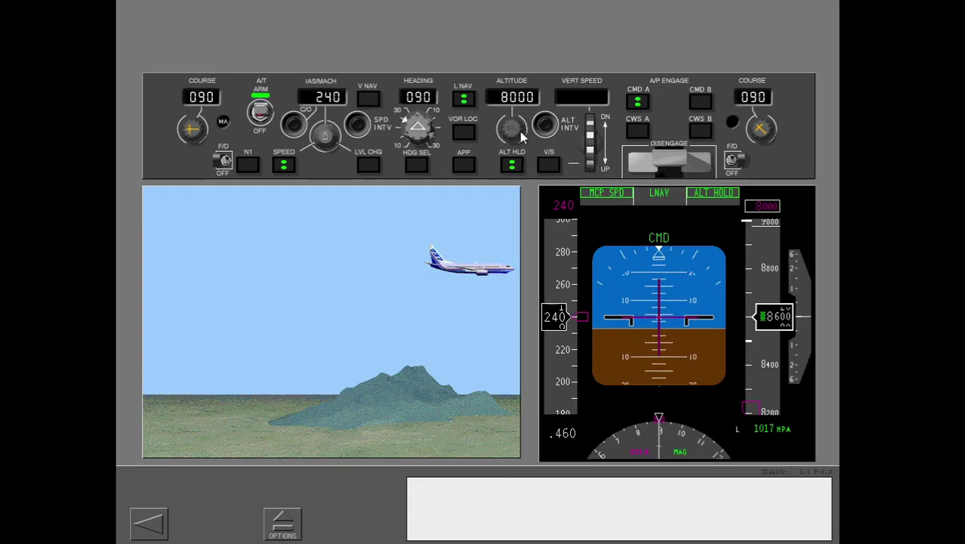
left_click(372, 523)
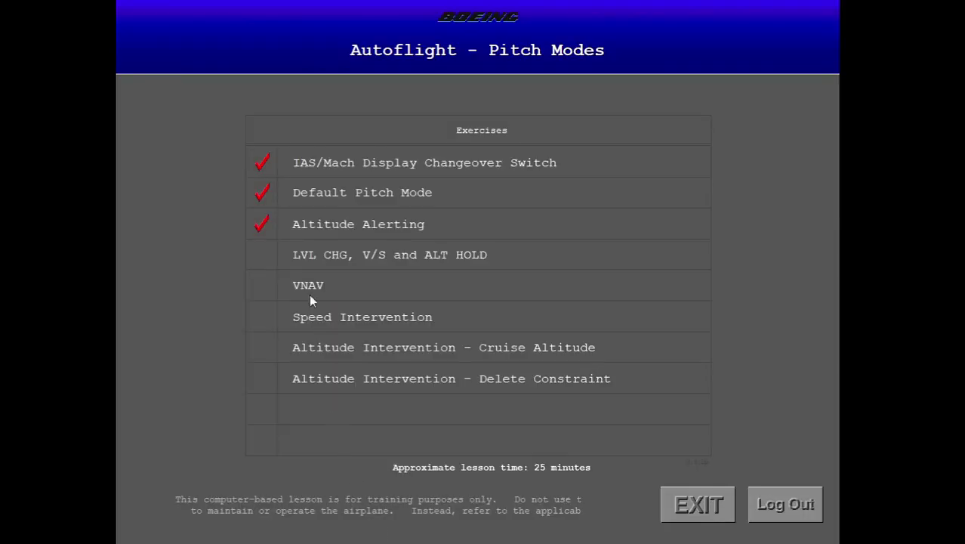
- Open LVL CHG, V/S and ALT HOLD and descend to 10000 feet in level change
left_click(318, 255)
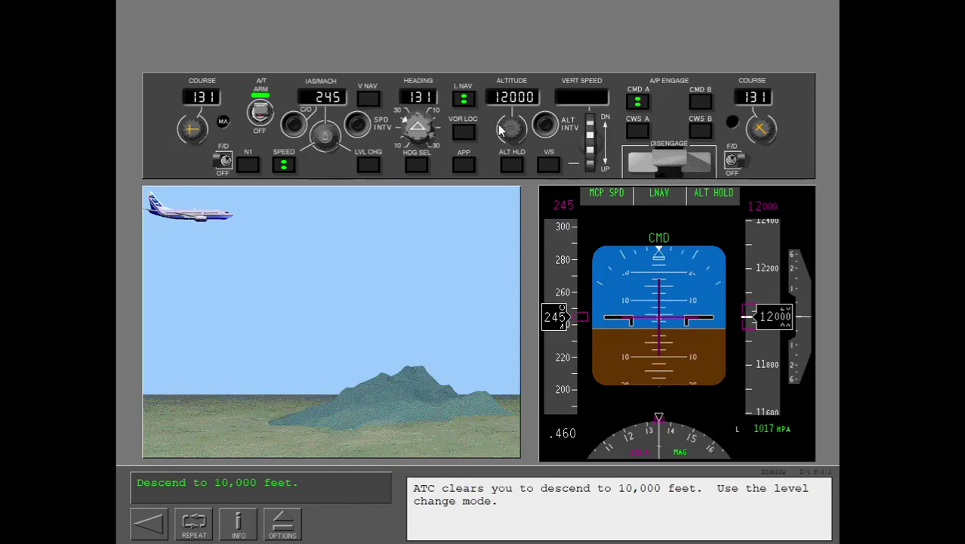
scroll(497, 123, "down", 2)
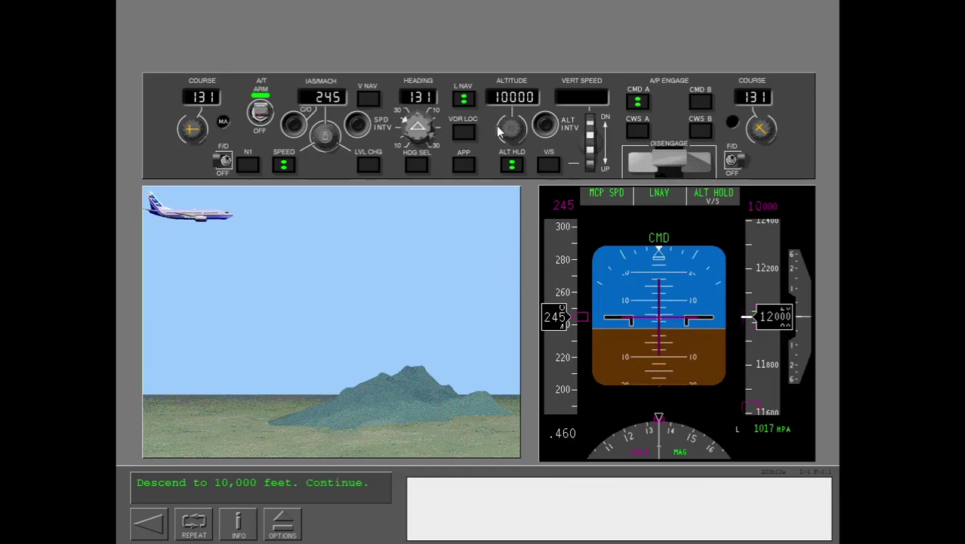
left_click(367, 168)
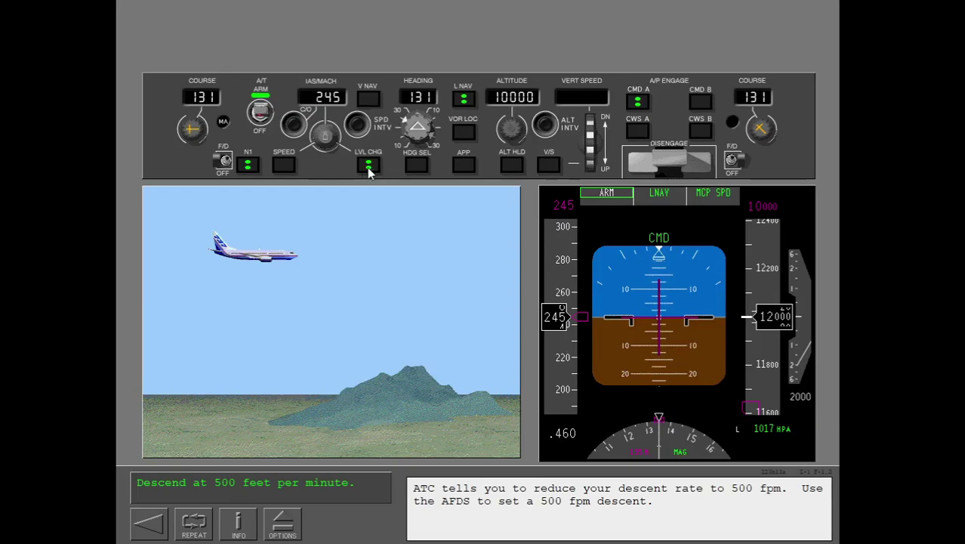
- Switch to V/S at -500 fpm, then level off in ALT HLD near 9340 feet
left_click(554, 160)
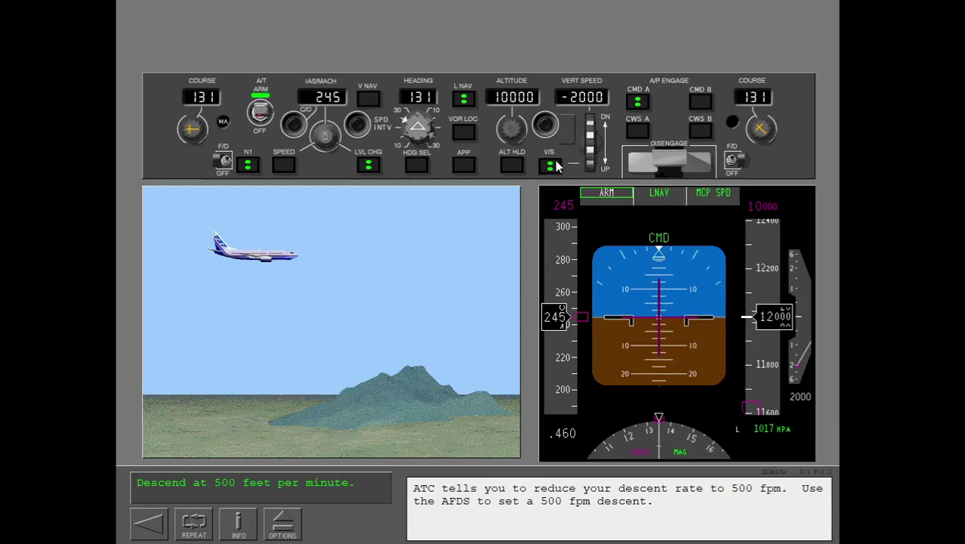
mouse_move(593, 123)
left_mouse_down()
mouse_move(602, 149)
mouse_move(593, 134)
left_mouse_up()
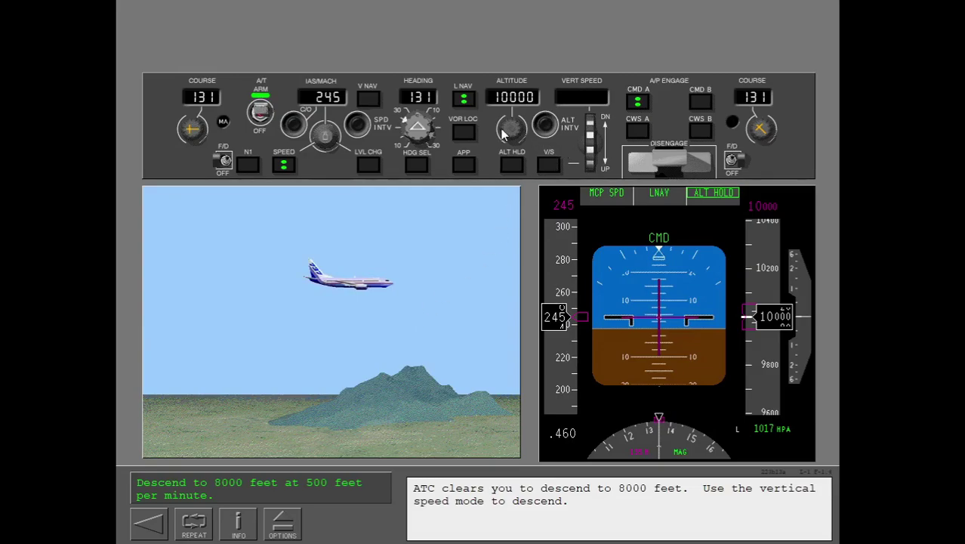
scroll(505, 132, "down", 2)
scroll(592, 133, "down", 5)
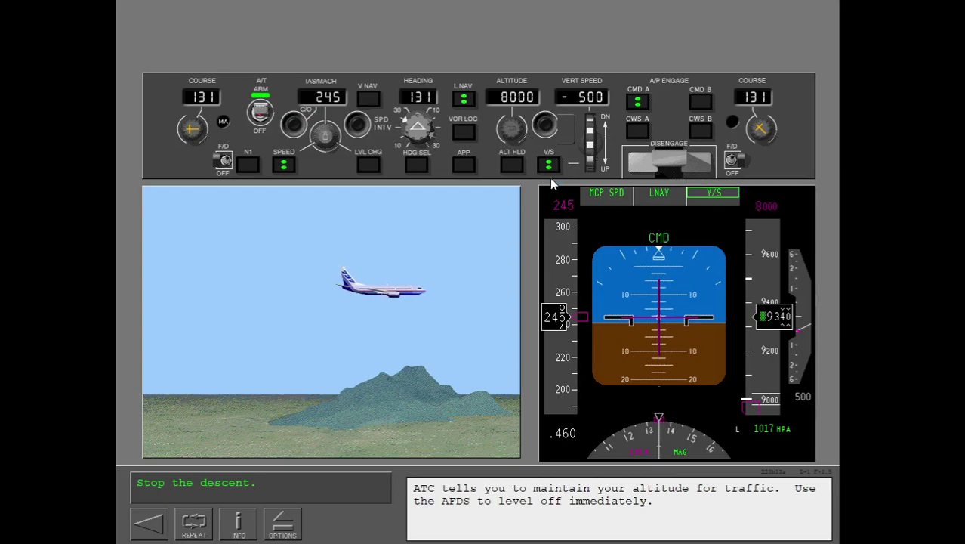
left_click(512, 166)
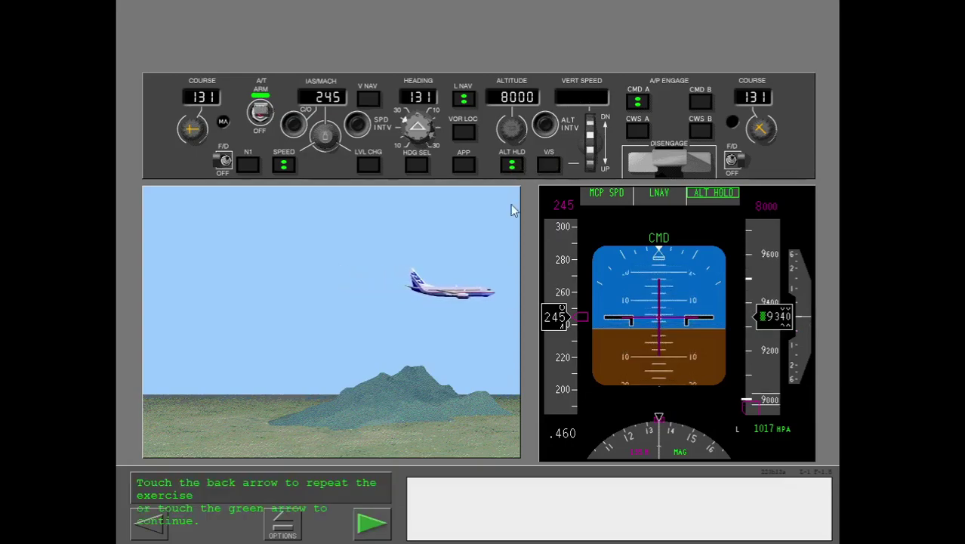
left_click(370, 523)
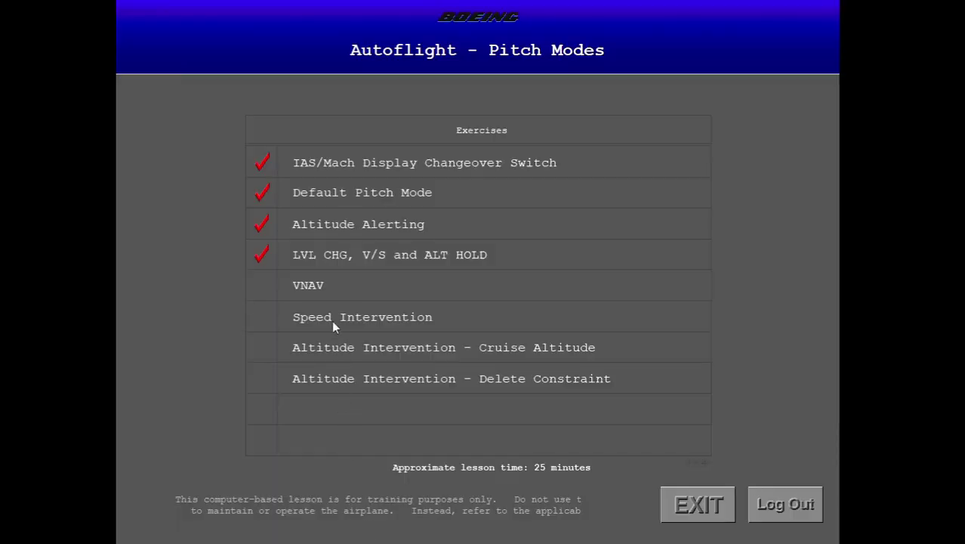
- Set the MCP altitude to 33000 and engage VNAV to climb to FL330
left_click(337, 292)
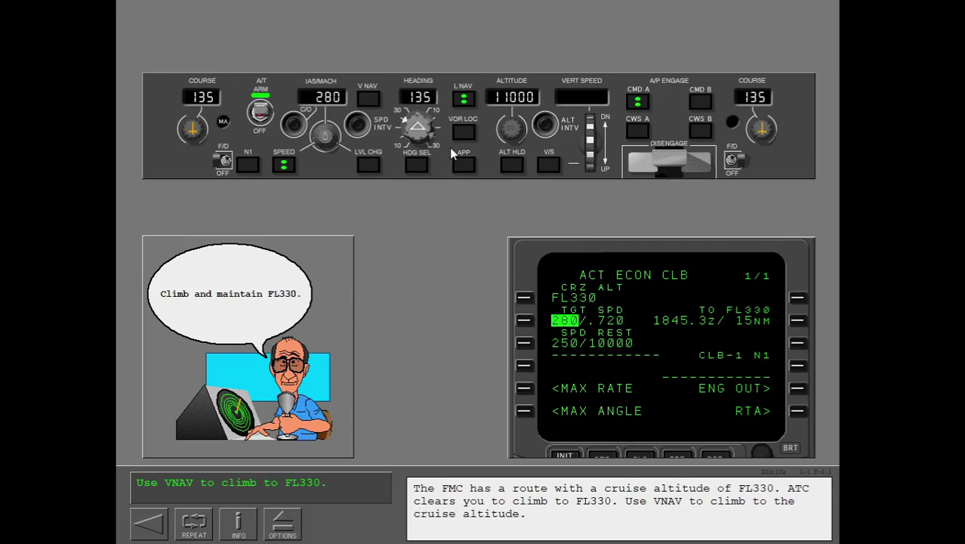
left_click(510, 128)
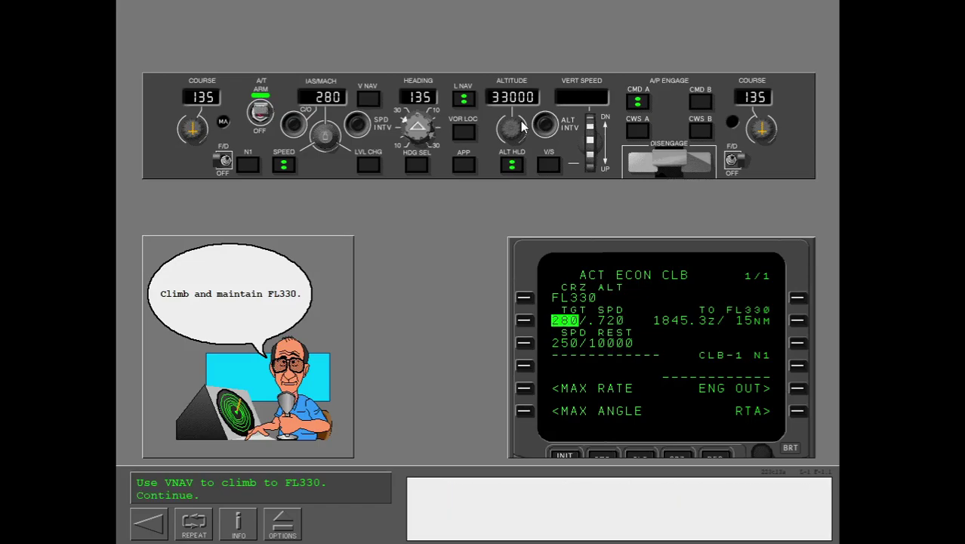
left_click(367, 100)
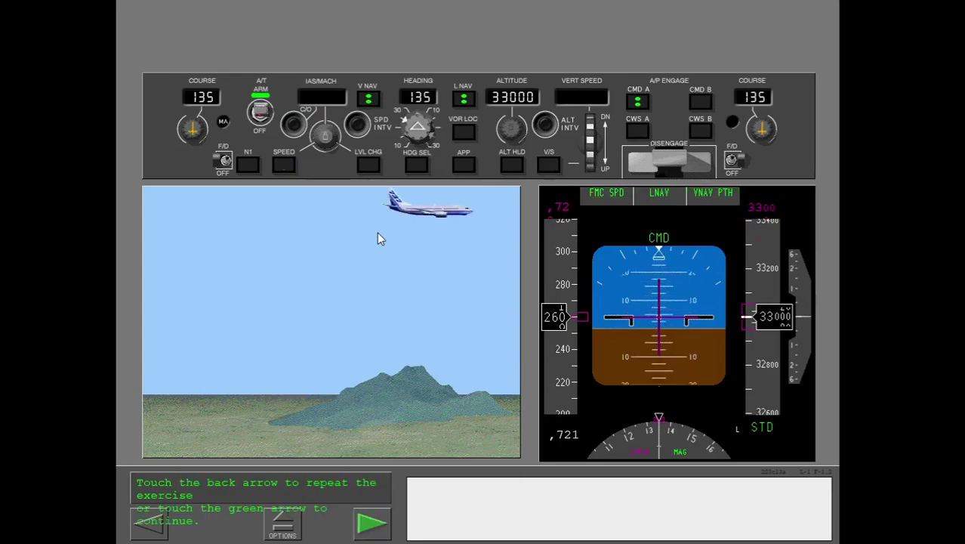
left_click(387, 524)
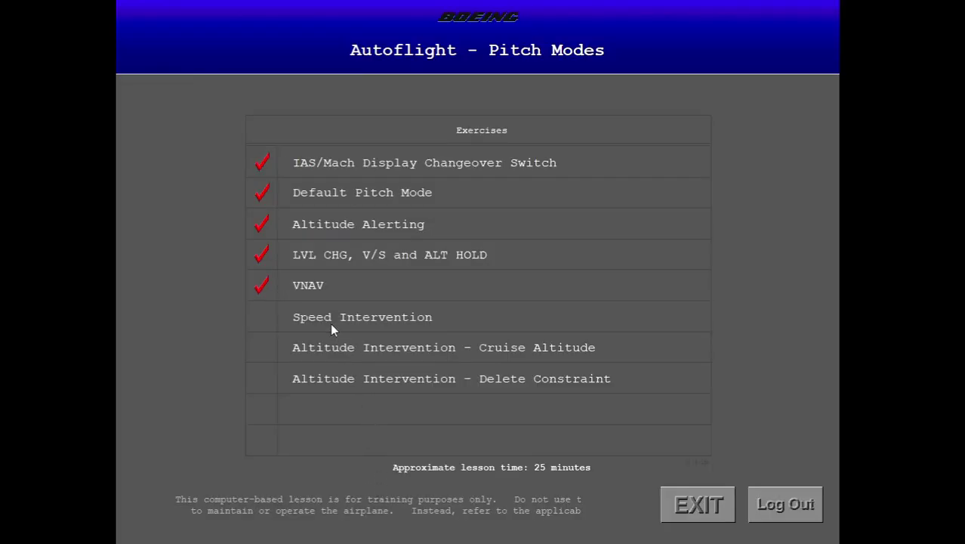
- In the Speed Intervention exercise, engage SPD INTV and set the target speed to .72 Mach
left_click(331, 323)
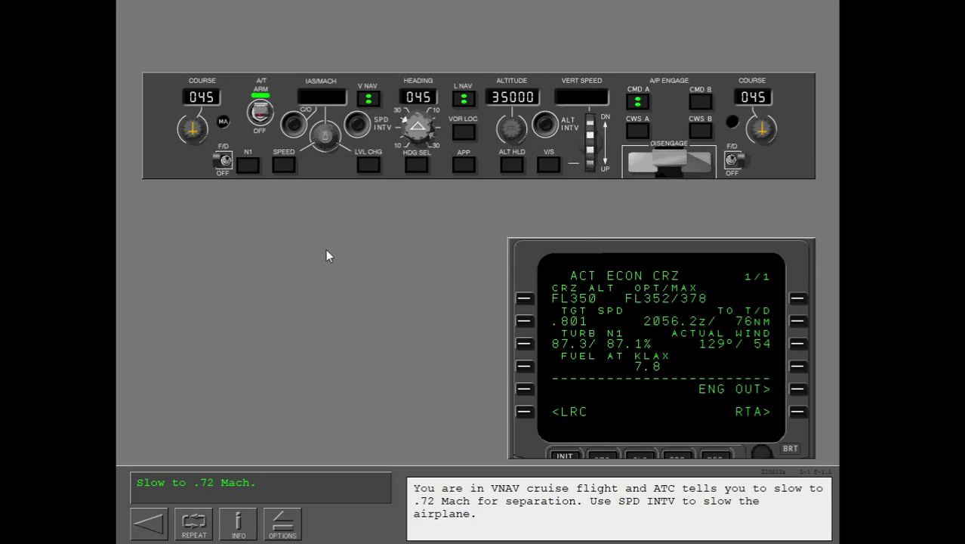
left_click(353, 125)
left_click(321, 143)
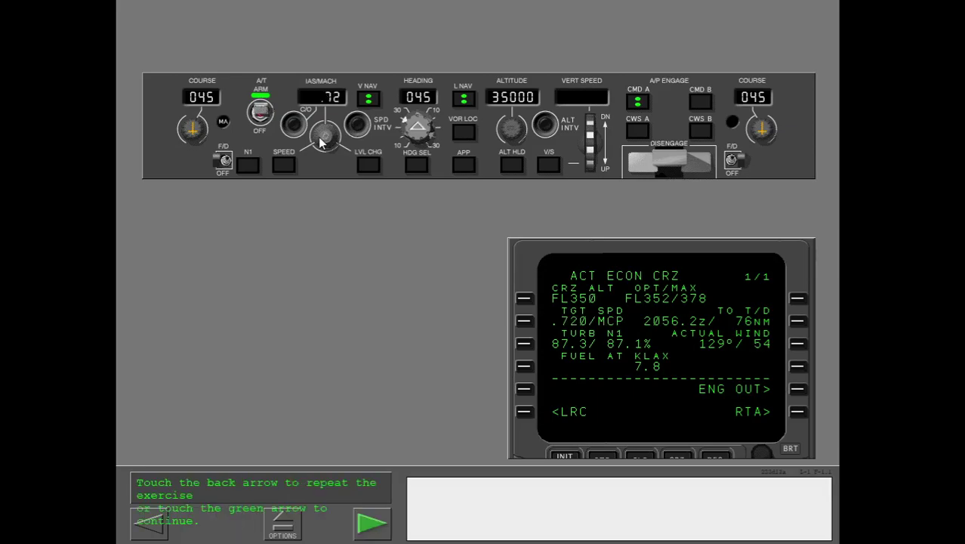
left_click(370, 529)
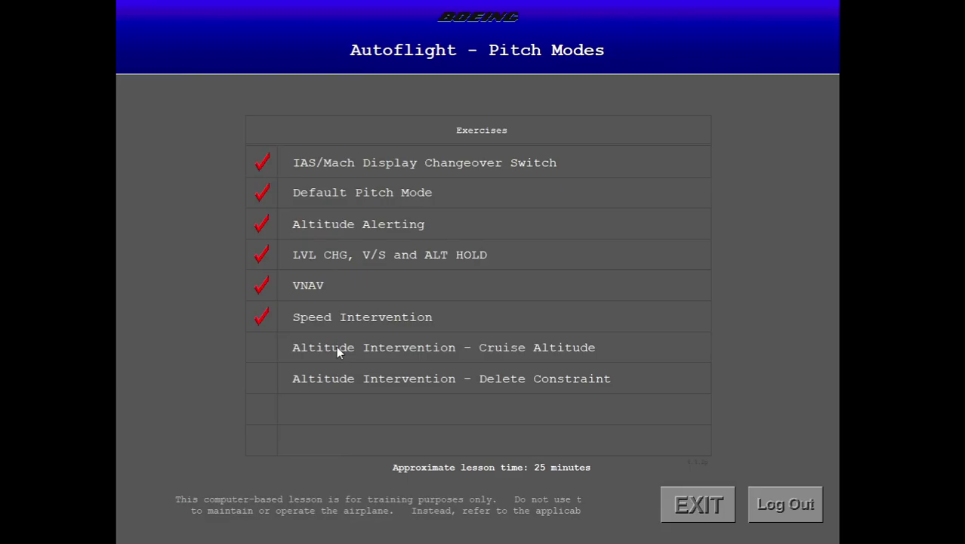
- In the Cruise Altitude exercise, set the MCP altitude to 37000 and use ALT INTV for FL370
left_click(337, 349)
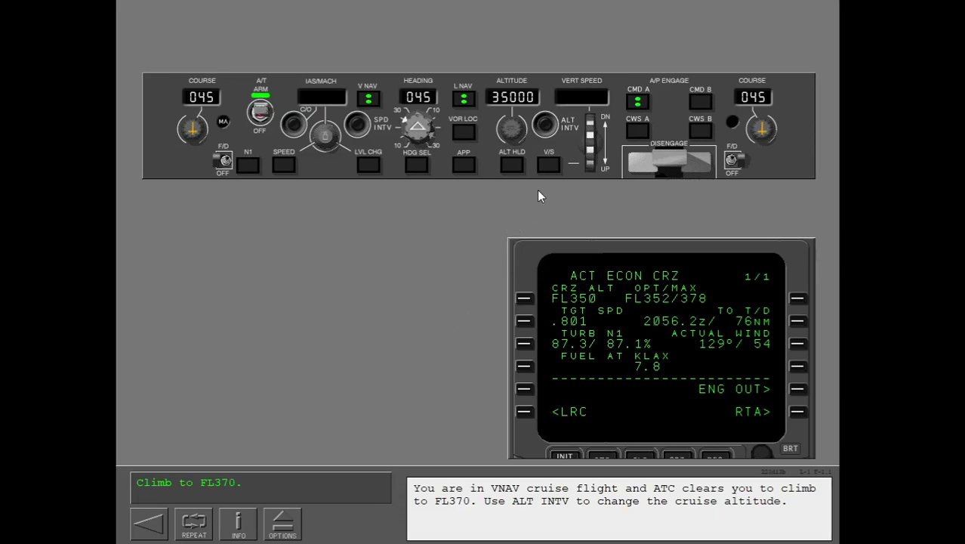
left_click(520, 127)
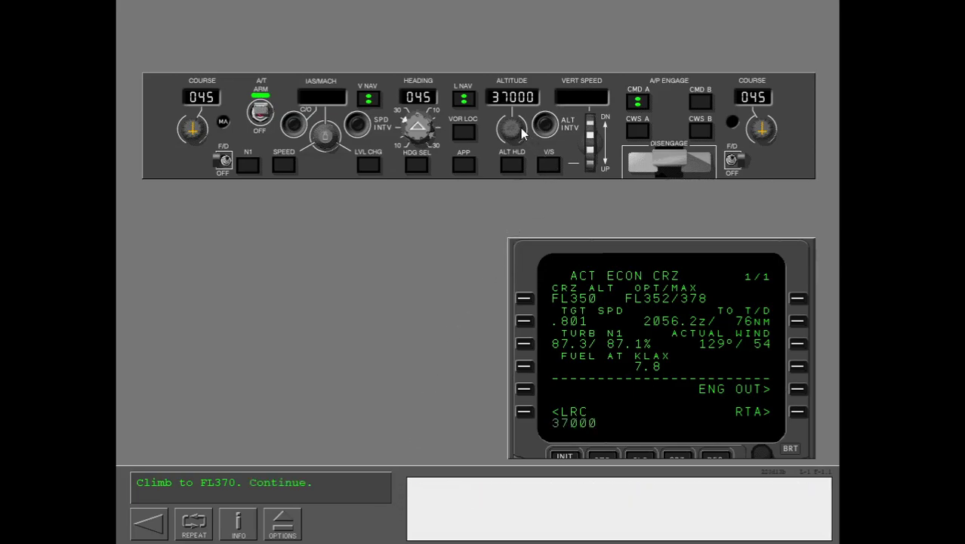
left_click(544, 126)
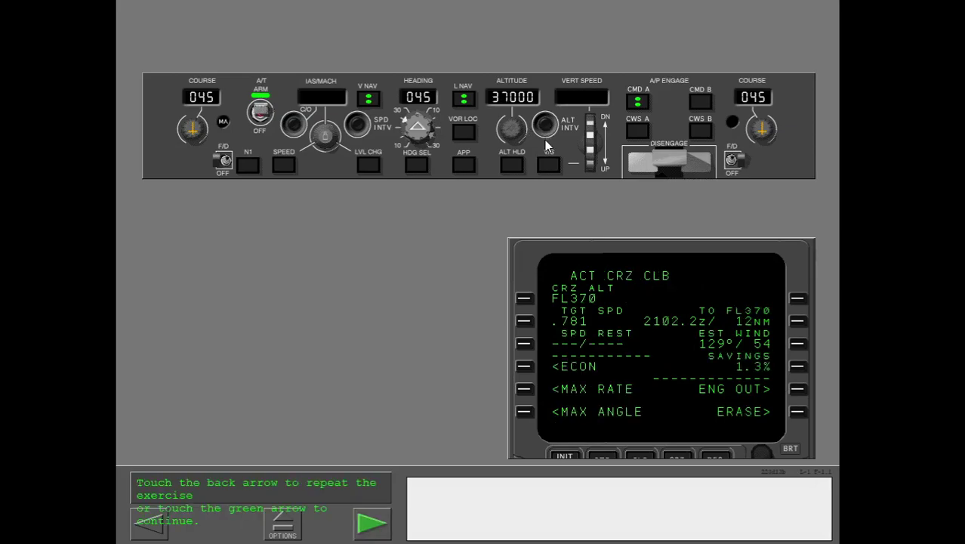
left_click(372, 530)
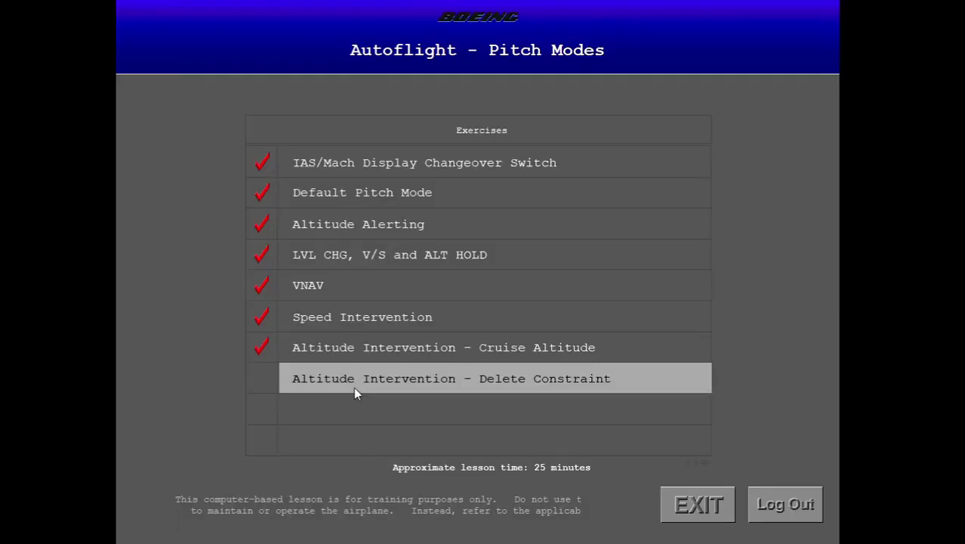
- Open the Delete Constraint exercise and lower the MCP altitude to 10000
left_click(354, 388)
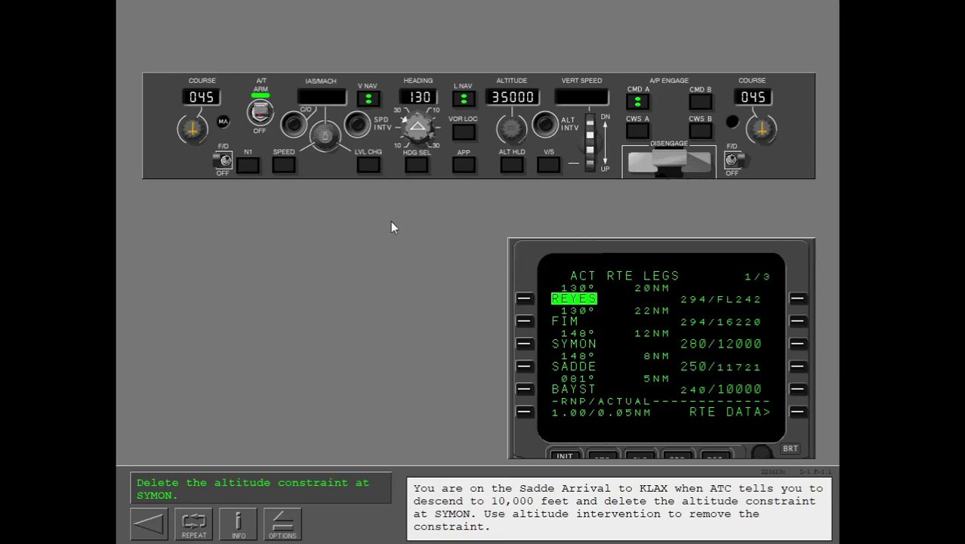
left_click(503, 132)
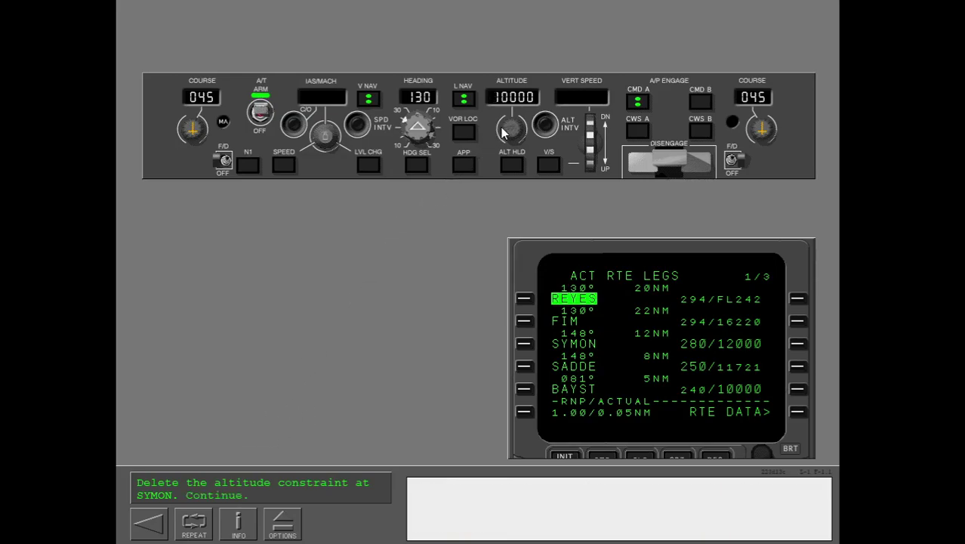